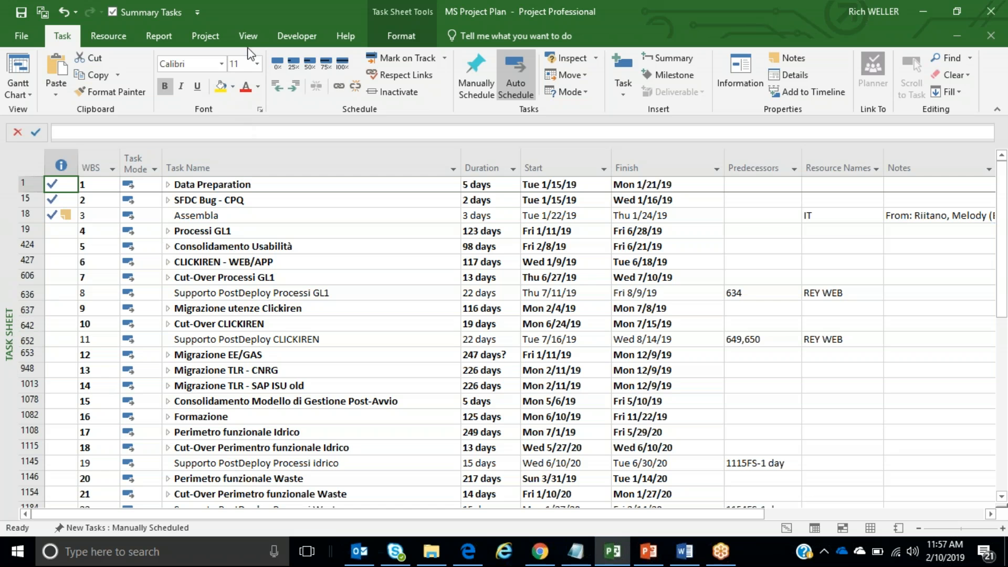
# Step: Save the current task sheet as a new view named Activity Report, checking the Target Reports slide in PowerPoint for the name
pyautogui.click(241, 29)
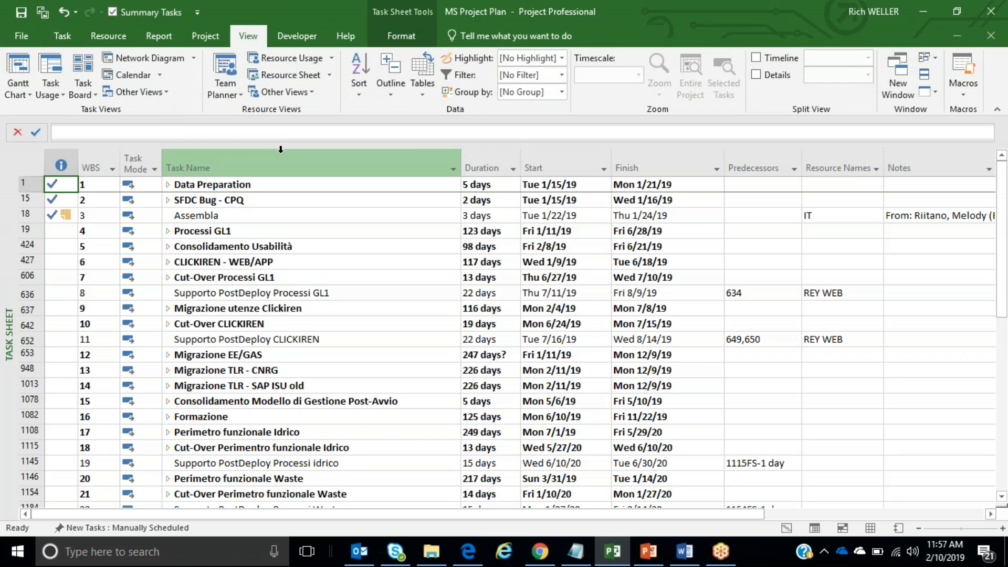
pyautogui.click(305, 92)
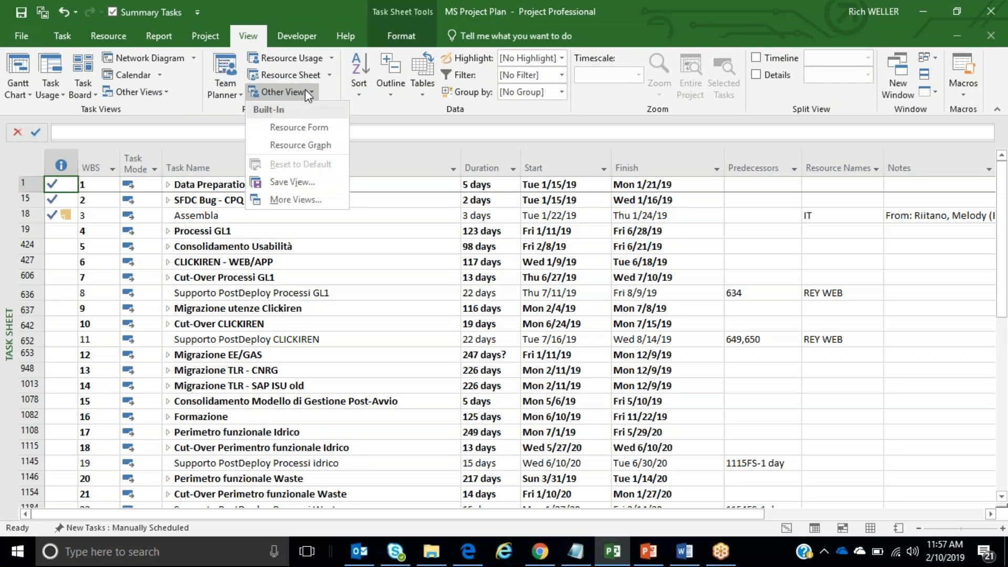
pyautogui.click(294, 184)
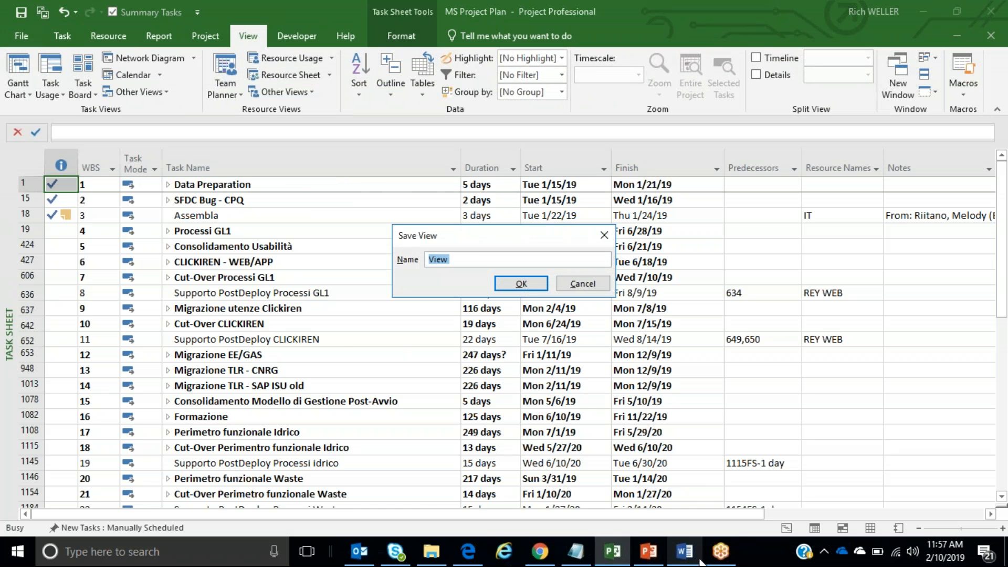
pyautogui.click(651, 557)
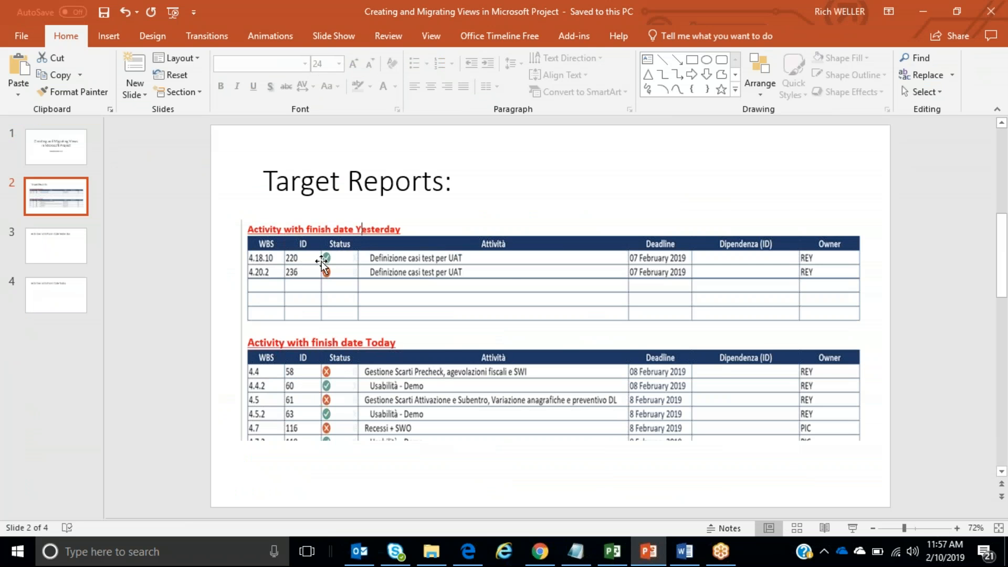
pyautogui.click(612, 557)
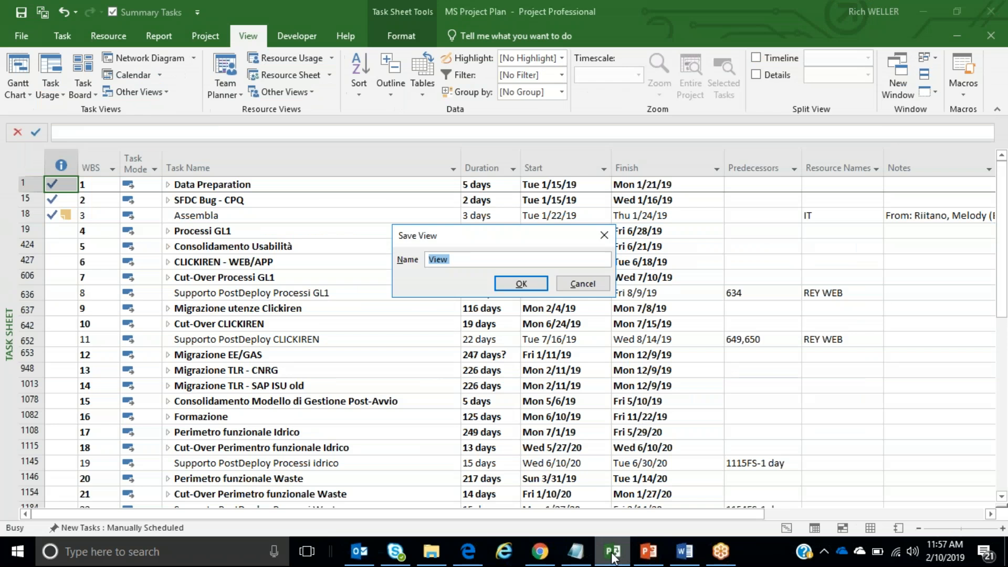
pyautogui.write('Activity Report')
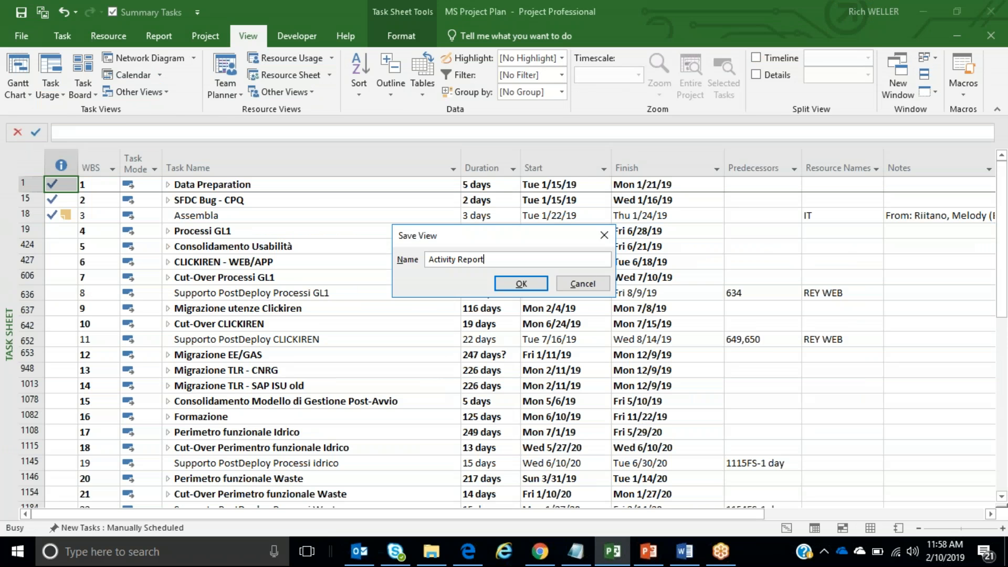
pyautogui.click(522, 284)
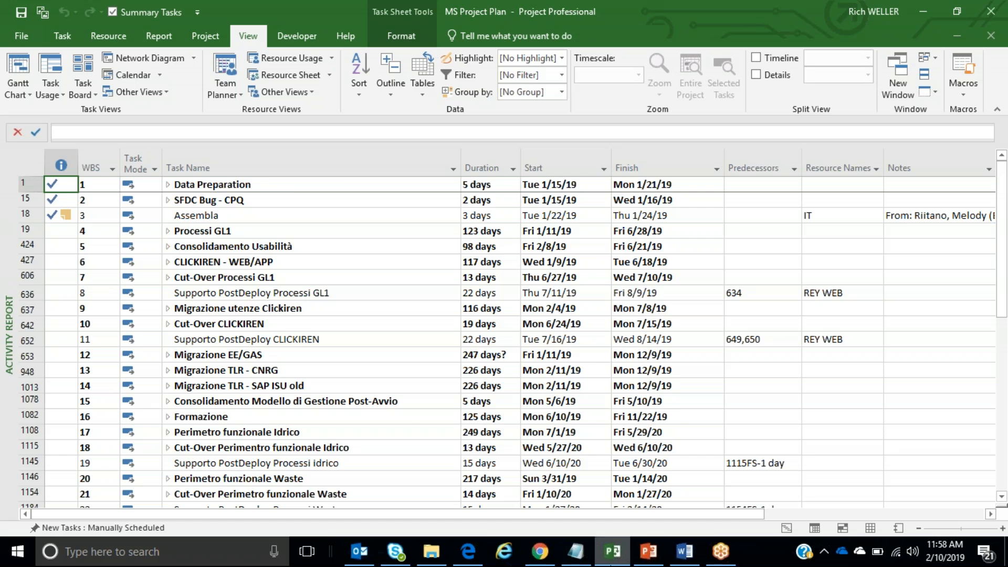
# Step: Check the Target Reports slide in PowerPoint, and insert an ID column before the Task Mode column in the Project sheet
pyautogui.click(646, 557)
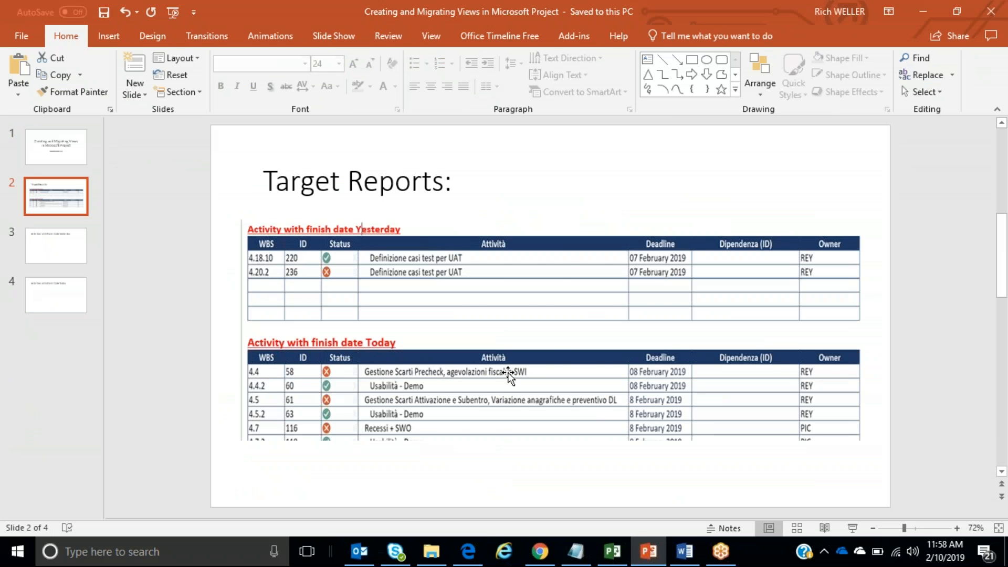
pyautogui.click(613, 551)
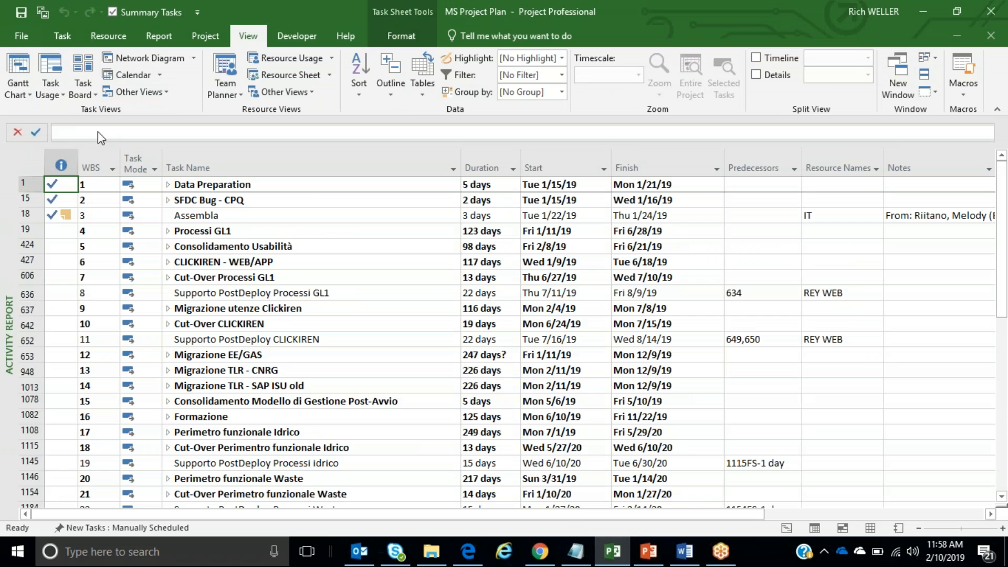
pyautogui.click(133, 162)
pyautogui.rightClick(132, 163)
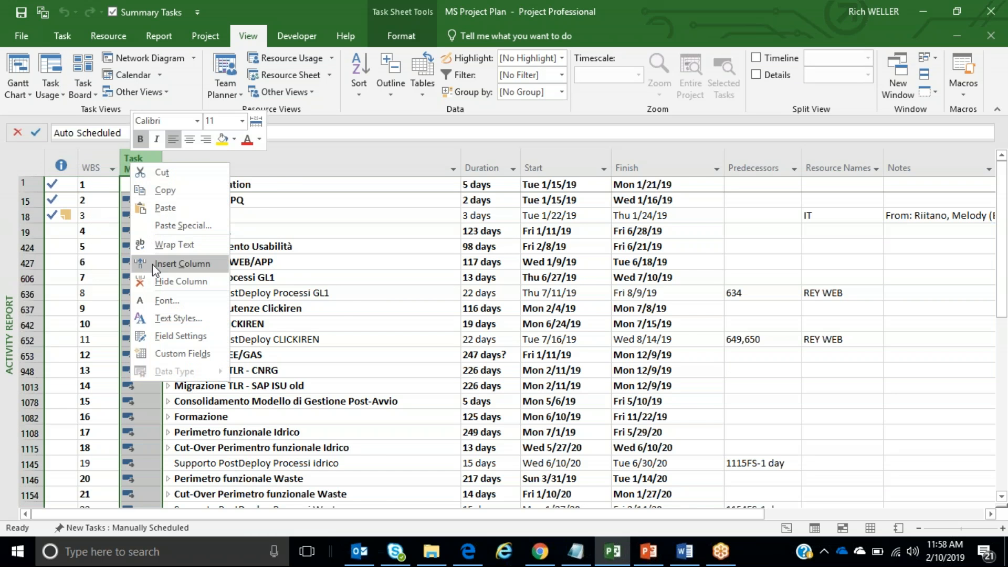
pyautogui.click(154, 265)
pyautogui.write('iD')
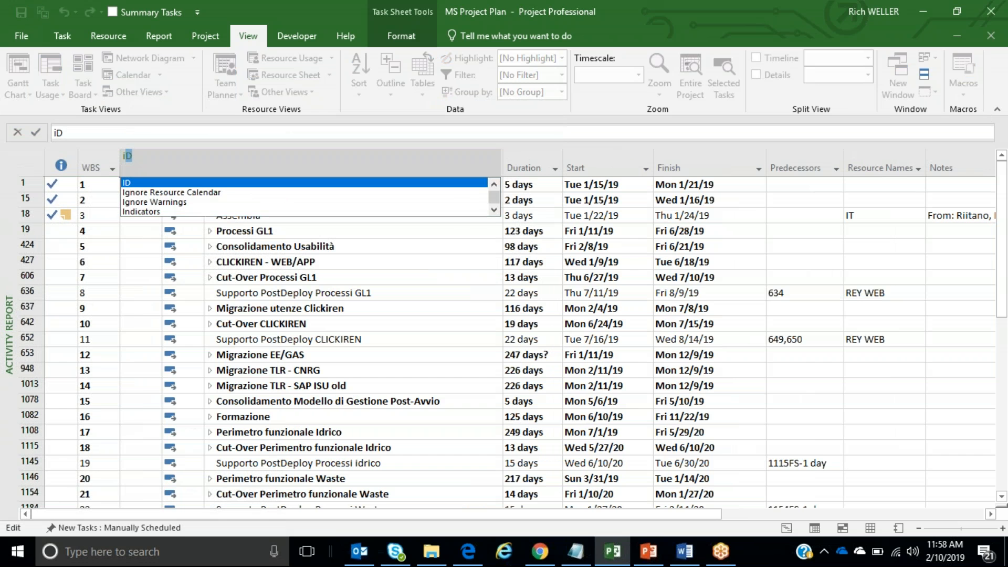
pyautogui.press('Return')
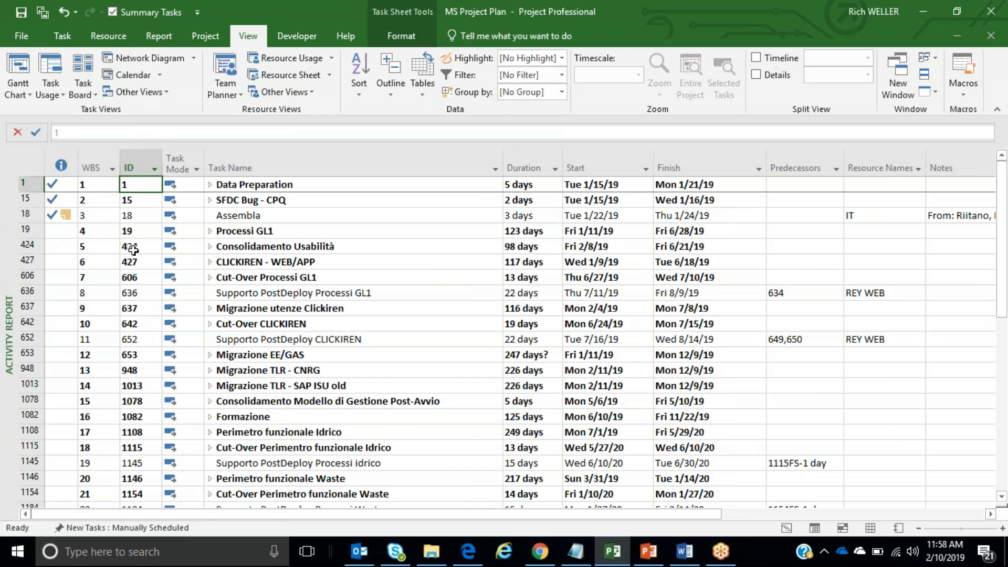
# Step: Hide the Task Mode column
pyautogui.rightClick(180, 161)
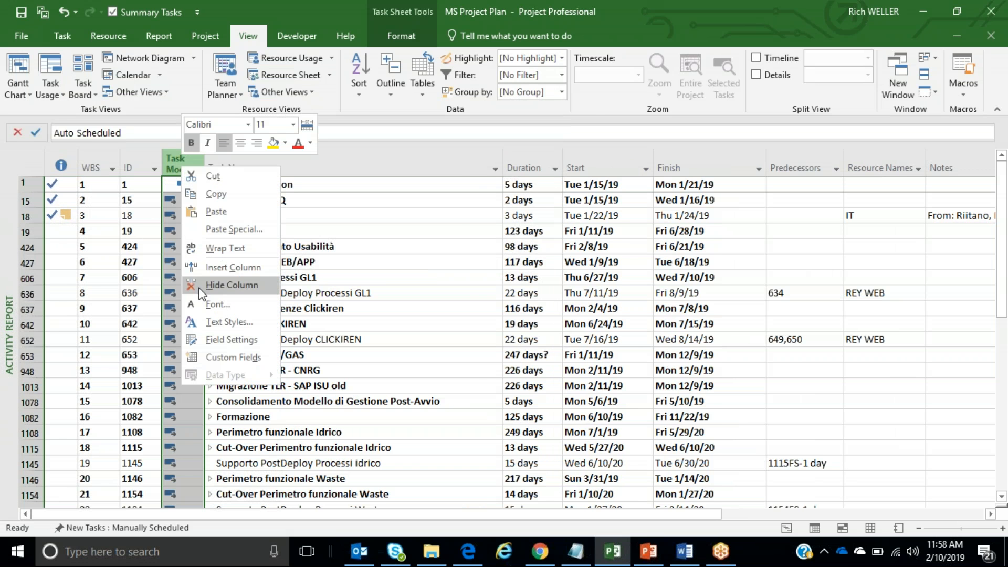
pyautogui.click(226, 283)
pyautogui.click(74, 200)
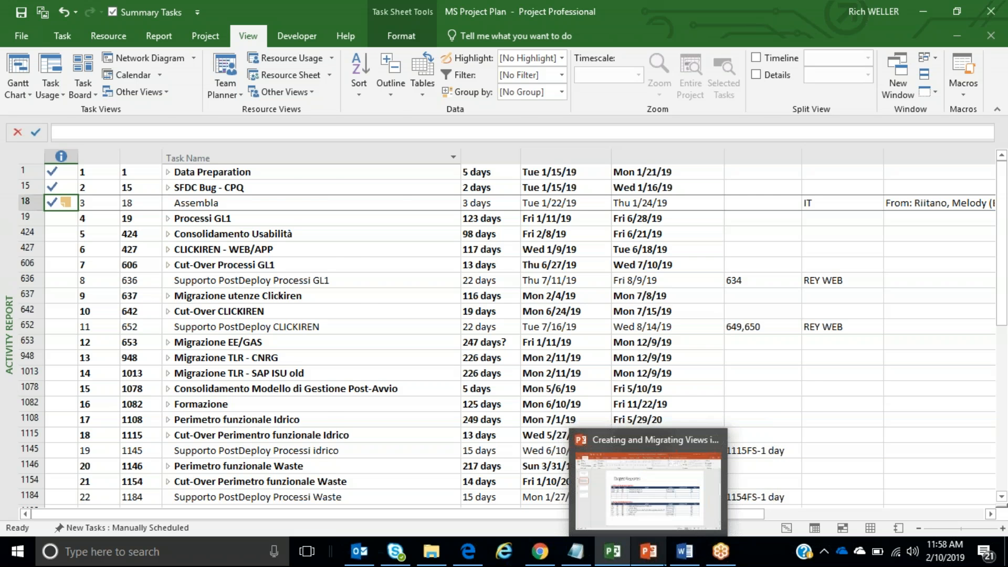
# Step: Check the target layout in PowerPoint, and insert a Status column before Task Name in Project, fitted to its contents
pyautogui.click(657, 537)
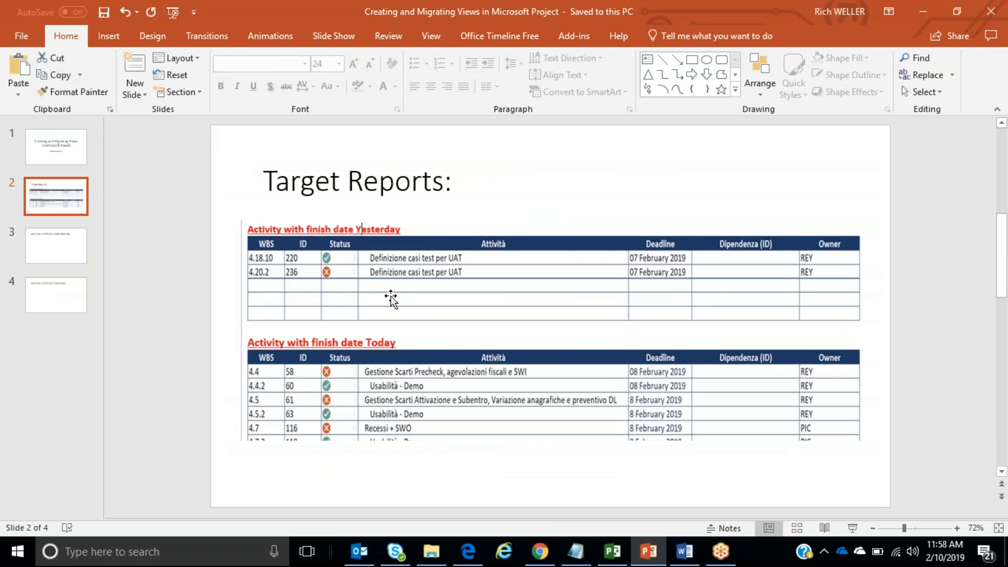
pyautogui.click(610, 554)
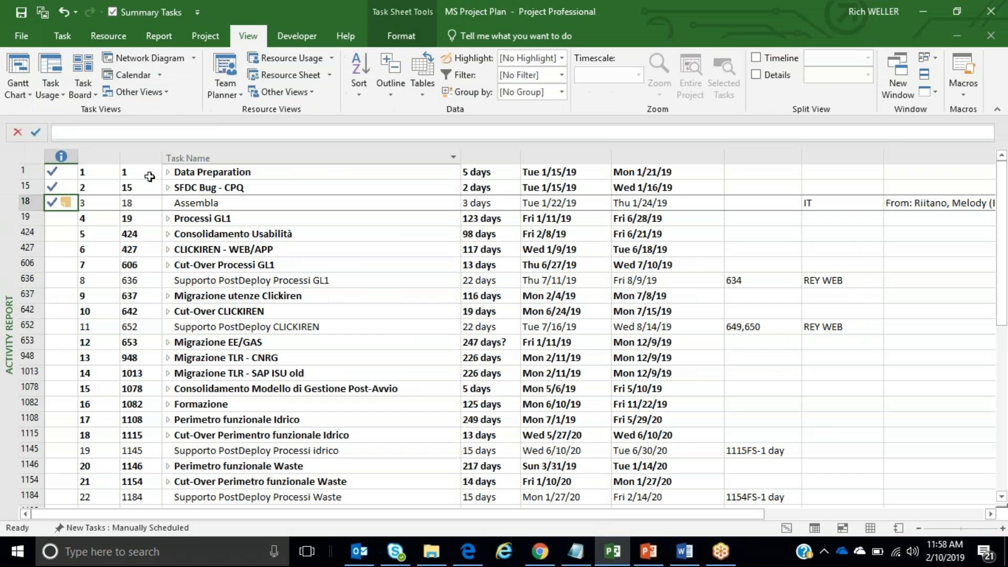
pyautogui.rightClick(169, 157)
pyautogui.click(216, 258)
pyautogui.write('start')
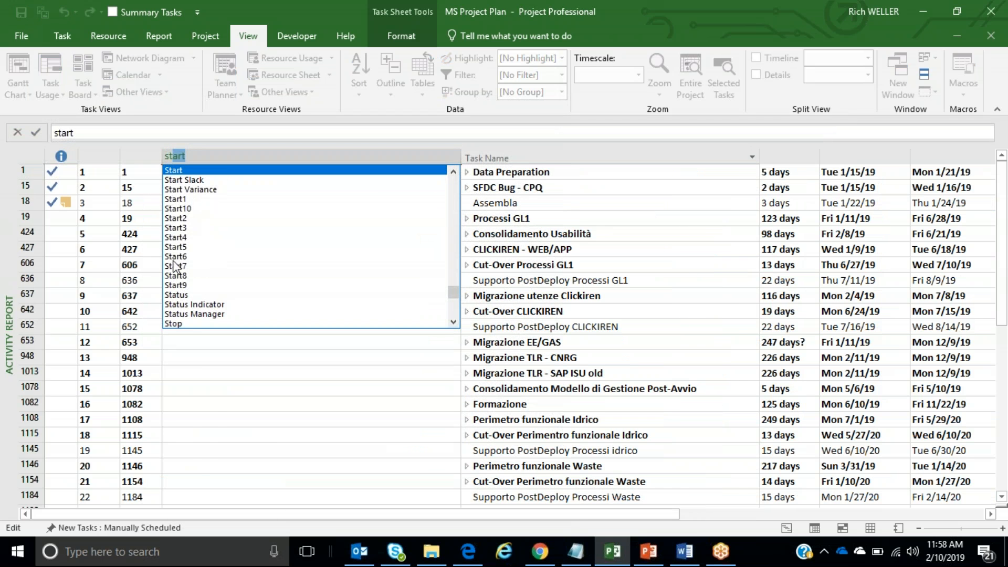
pyautogui.click(173, 295)
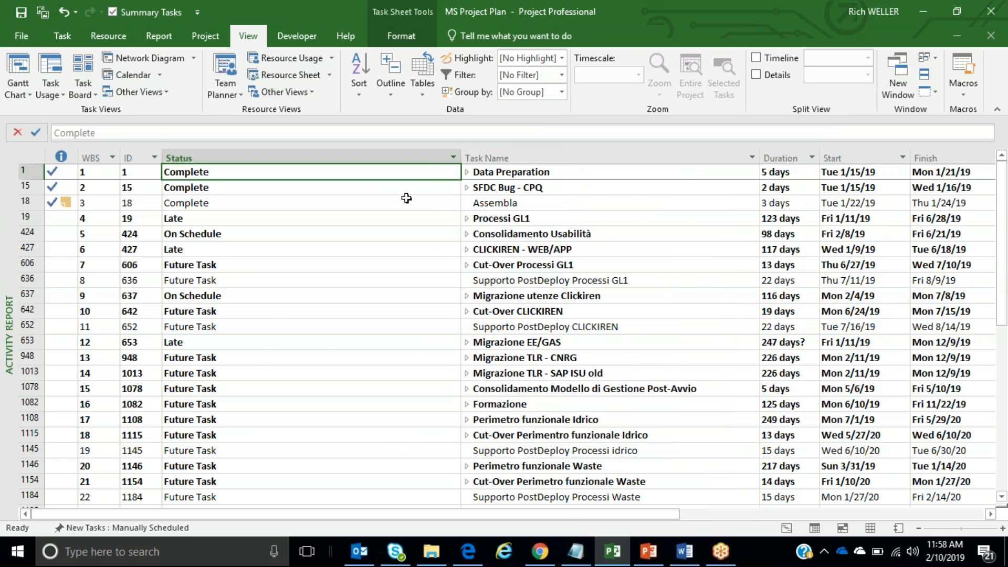
pyautogui.doubleClick(461, 157)
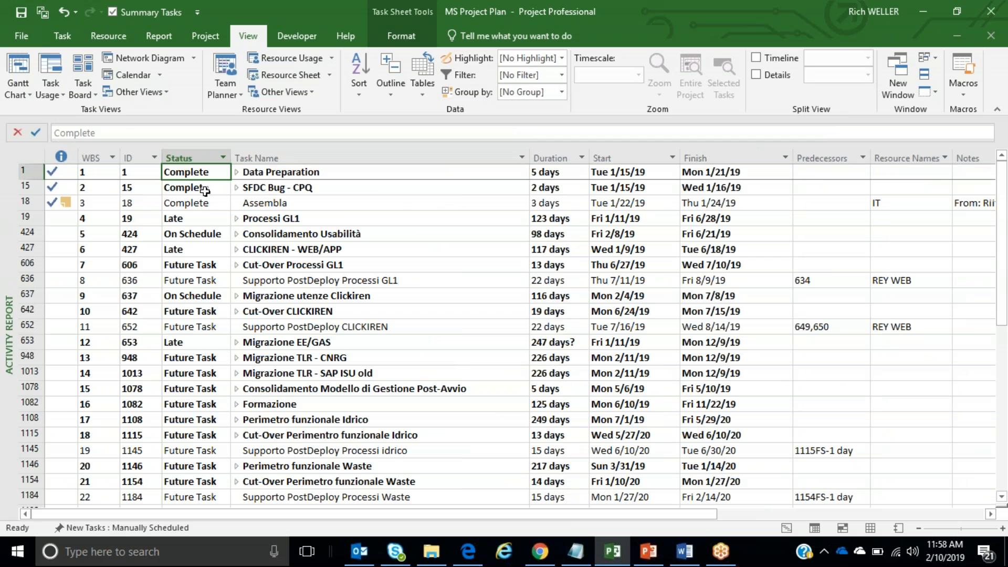
# Step: Insert a Status Indicator column before Task Name and narrow it to little more than its icons
pyautogui.rightClick(247, 157)
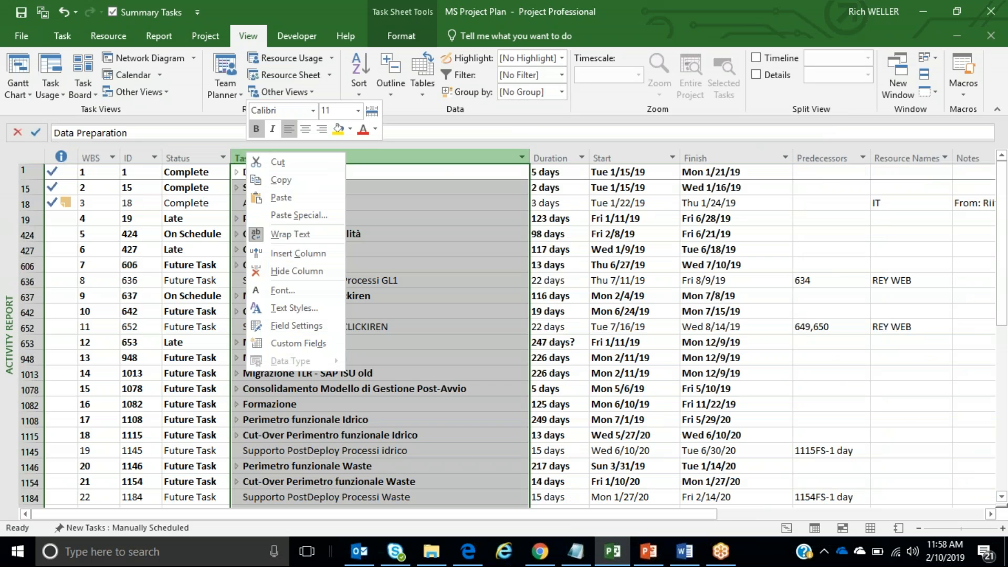
pyautogui.click(274, 255)
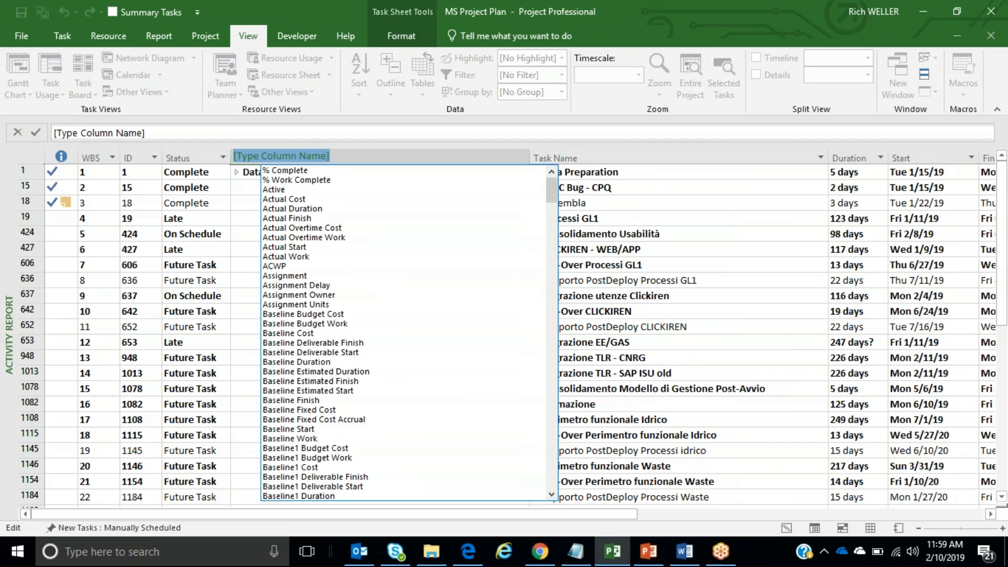
pyautogui.write('start')
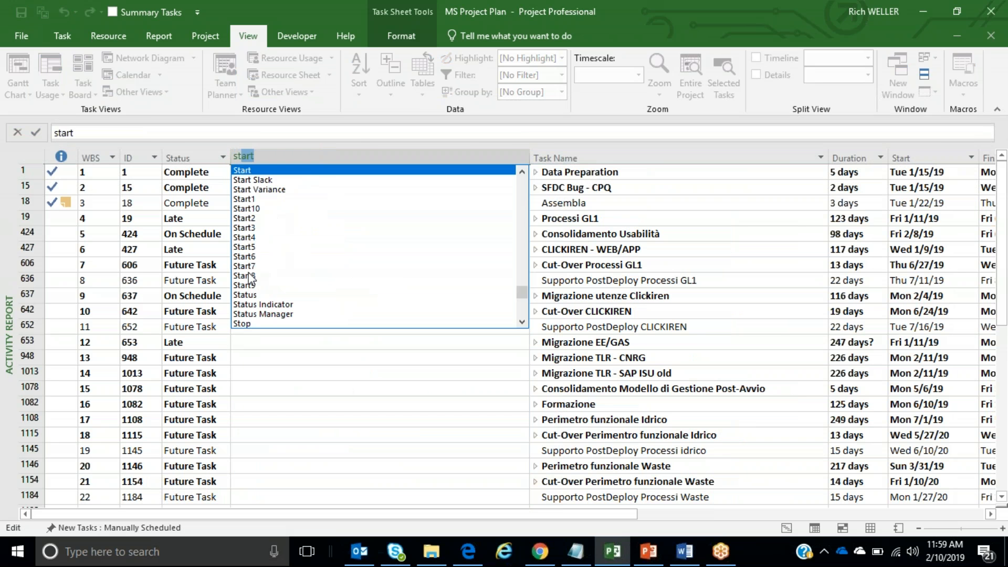
pyautogui.click(256, 305)
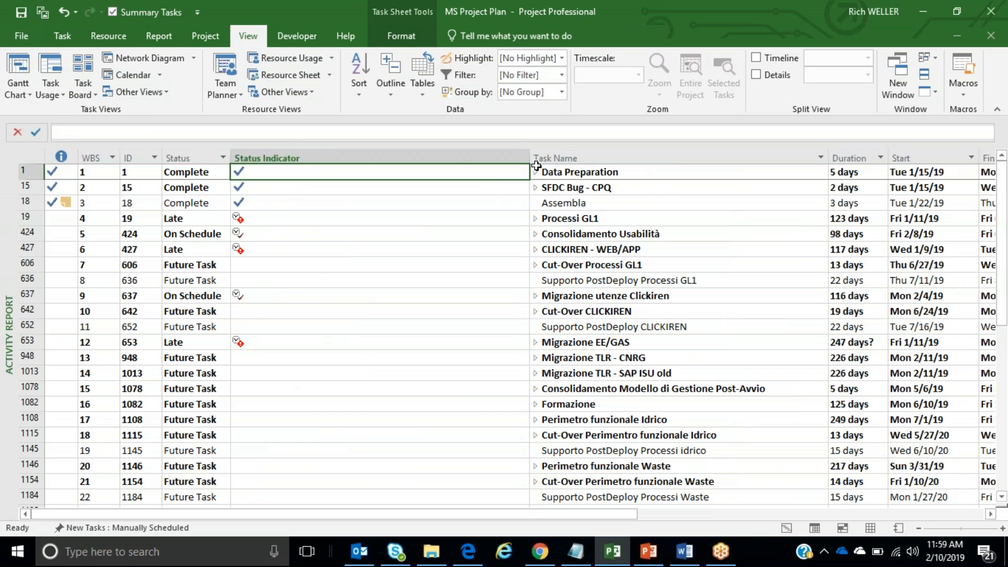
pyautogui.moveTo(531, 156); pyautogui.dragTo(269, 158)
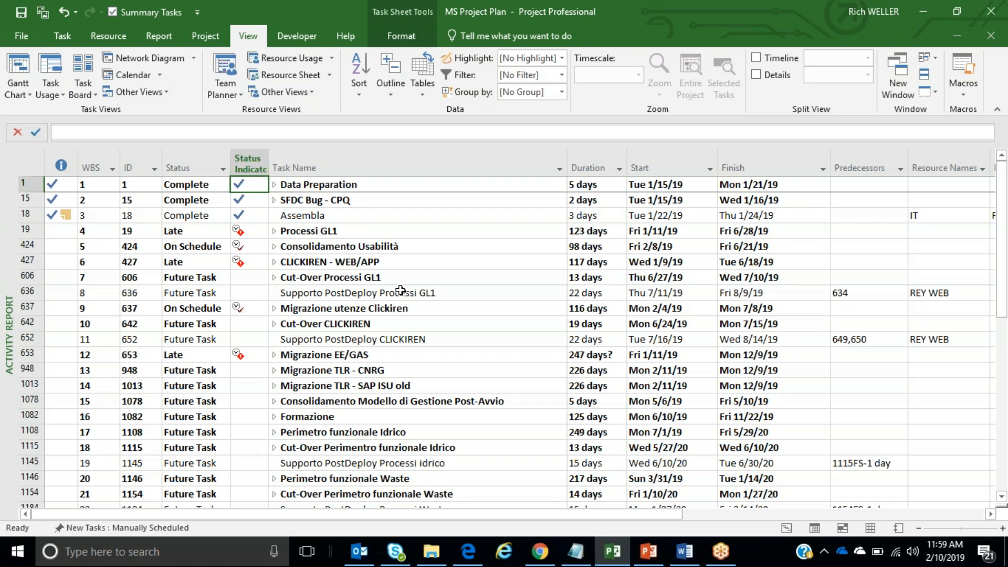
# Step: Compare with the Target Reports slide in PowerPoint, and hide the Duration and Start columns in the Project sheet
pyautogui.click(685, 551)
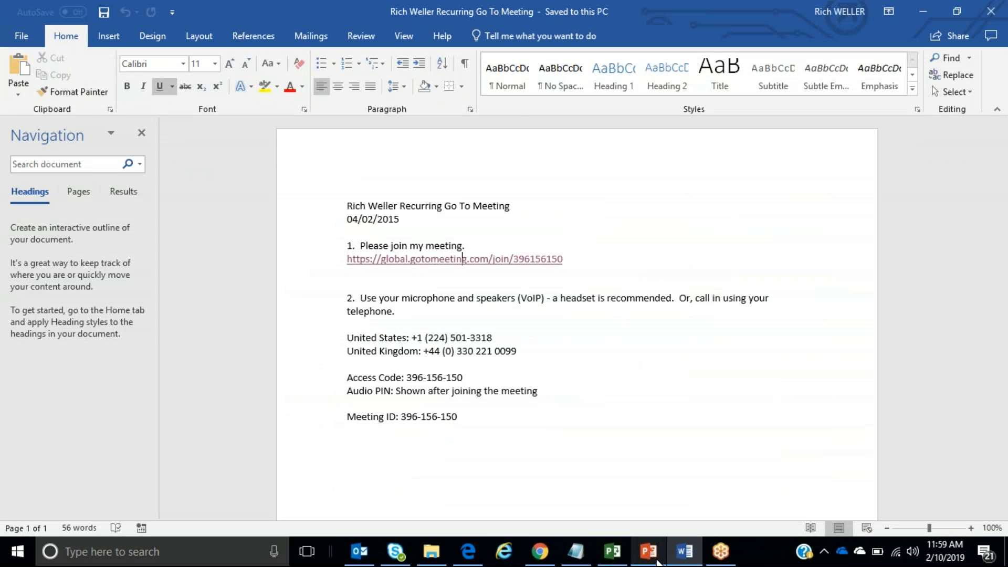
pyautogui.click(649, 551)
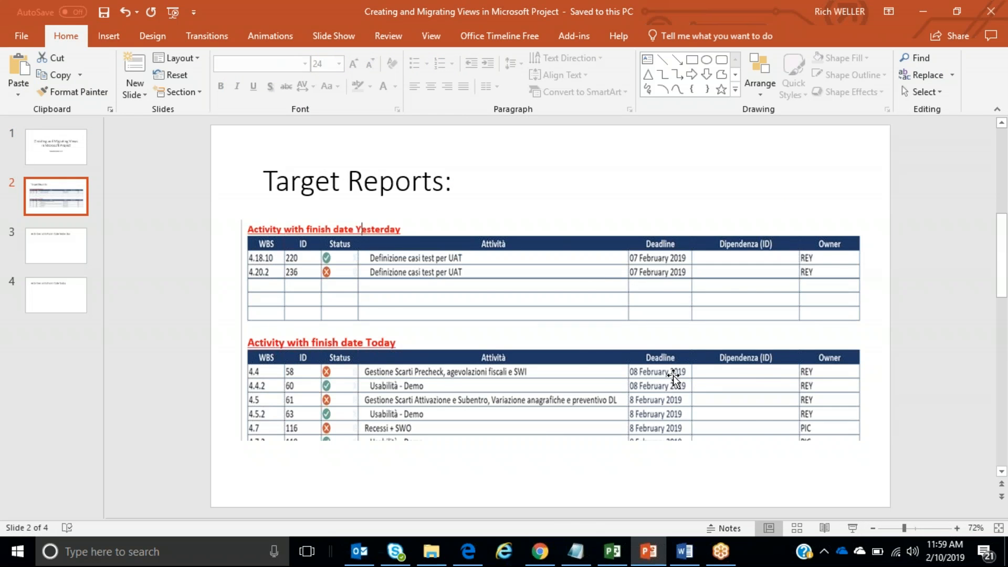
pyautogui.click(612, 553)
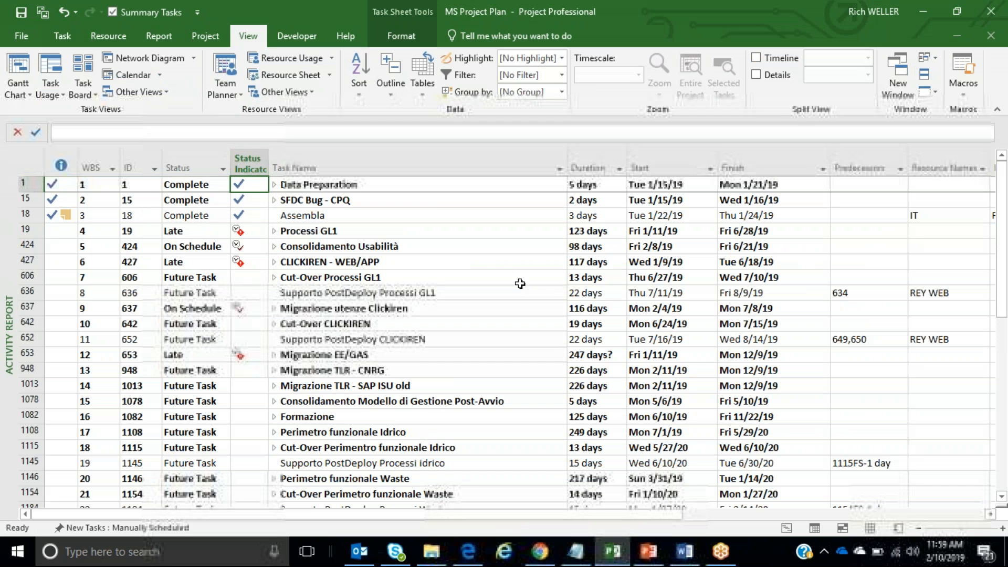
pyautogui.click(609, 156)
pyautogui.moveTo(610, 156); pyautogui.dragTo(676, 156)
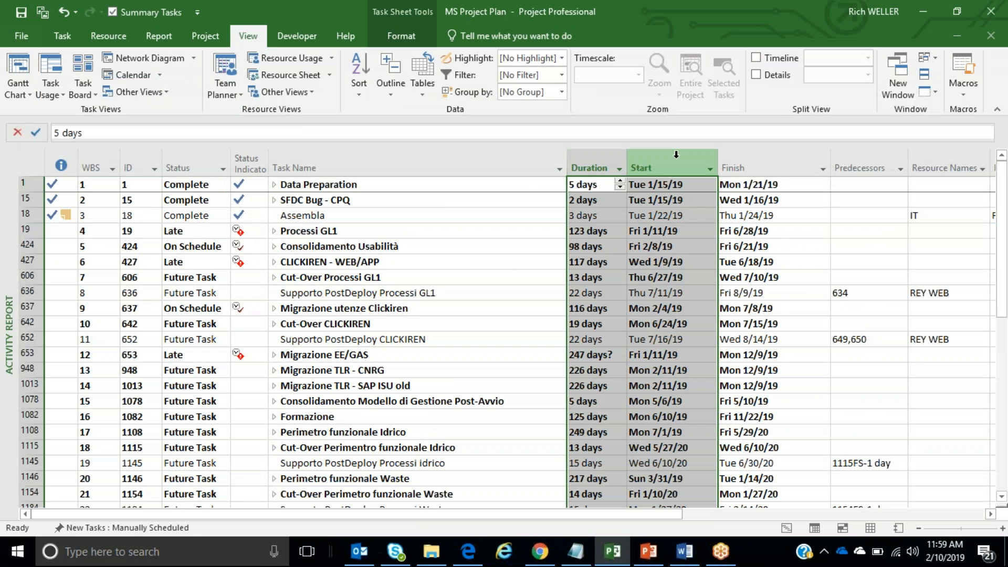
pyautogui.rightClick(678, 158)
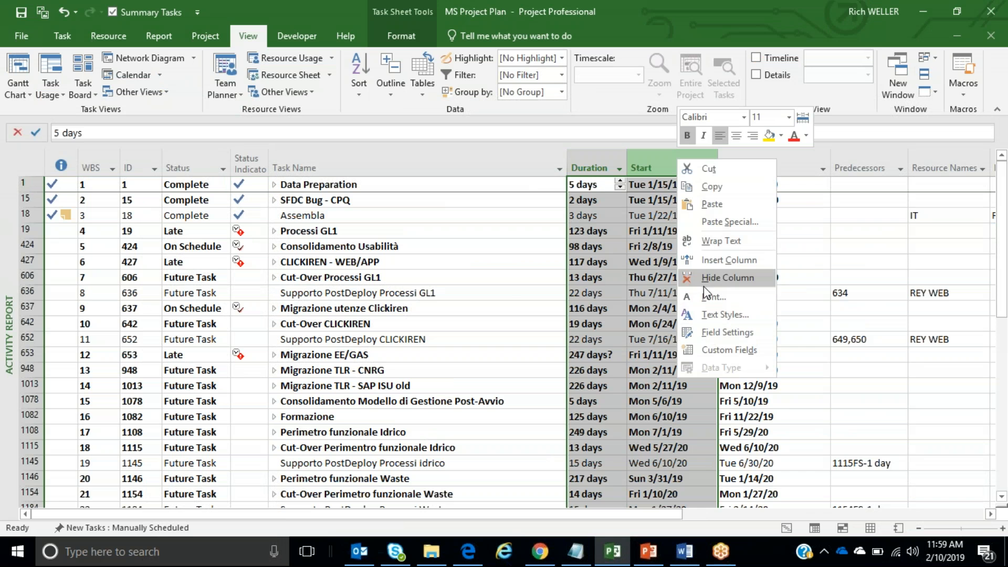
pyautogui.click(728, 277)
pyautogui.click(411, 244)
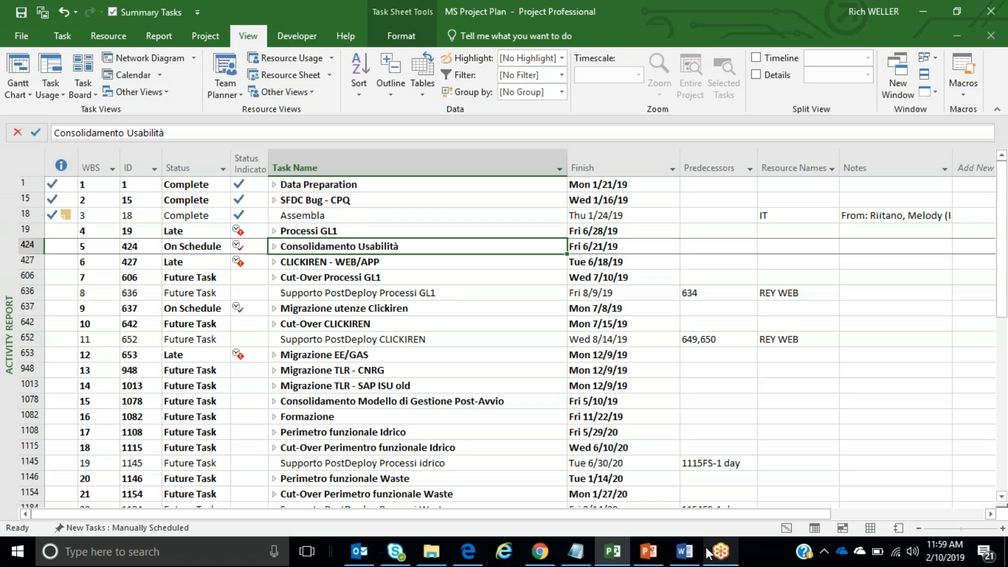
# Step: Check the last columns of the target report in PowerPoint, and hide the Notes and Add New Column columns in Project
pyautogui.click(651, 553)
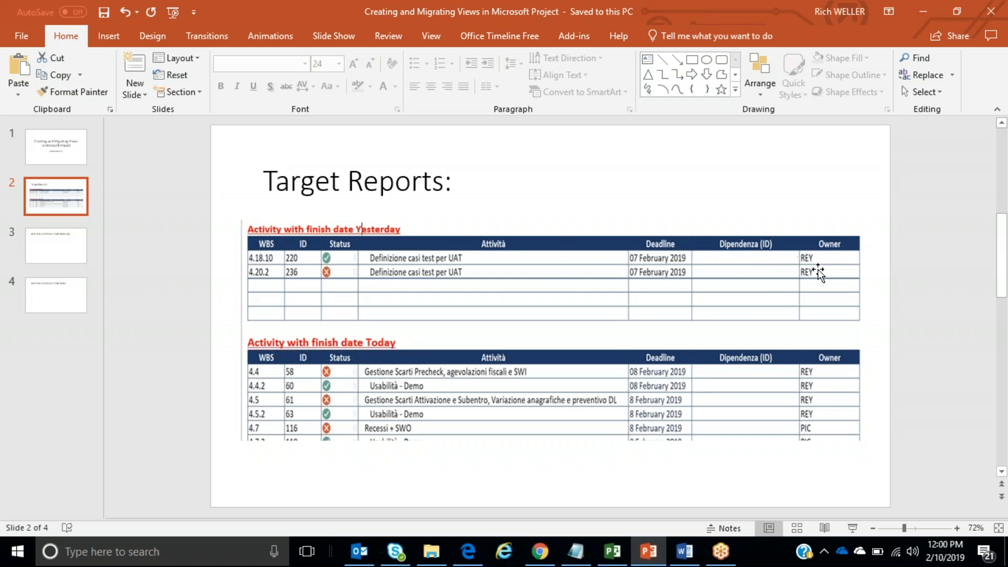
pyautogui.click(612, 552)
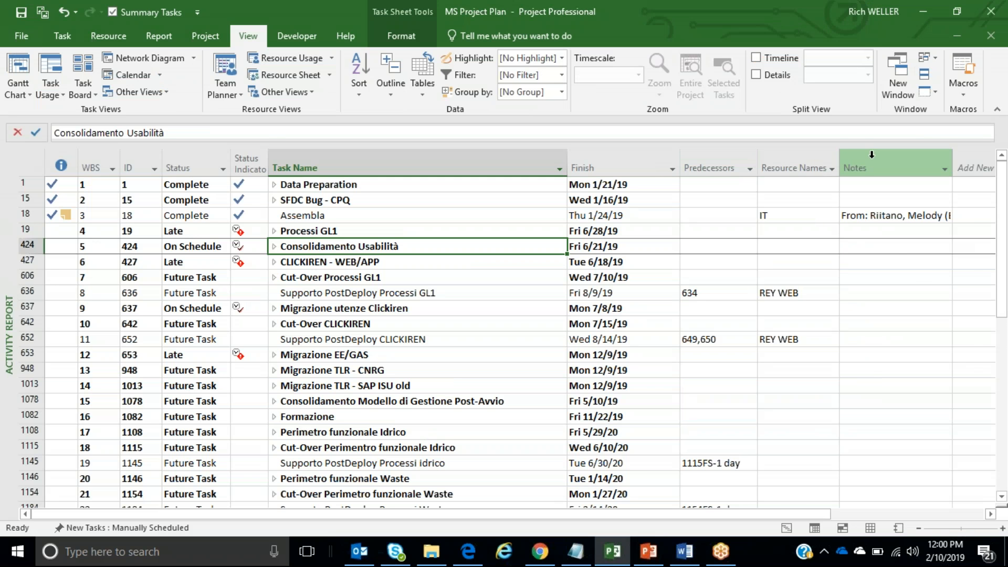
pyautogui.rightClick(872, 155)
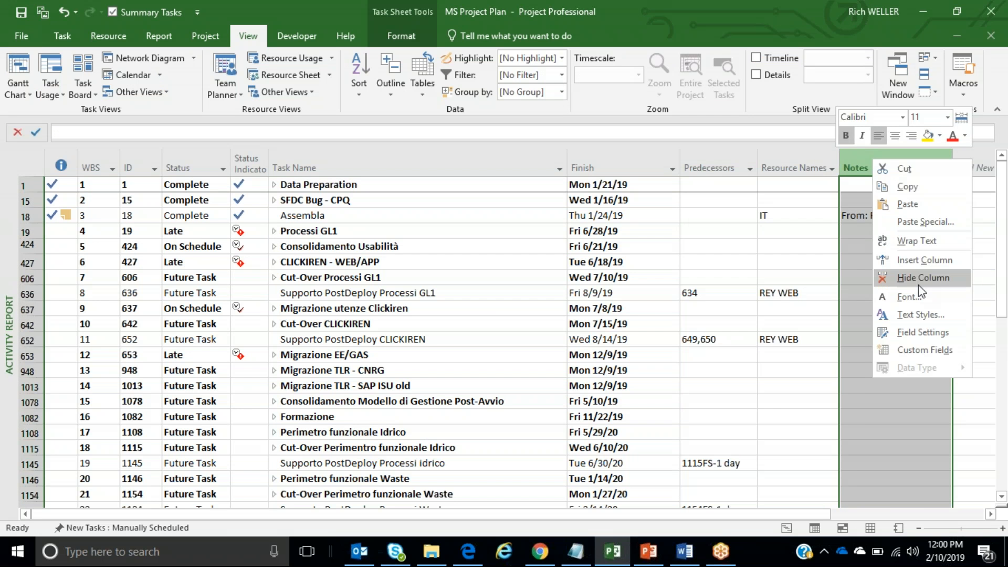
pyautogui.click(919, 276)
pyautogui.rightClick(880, 162)
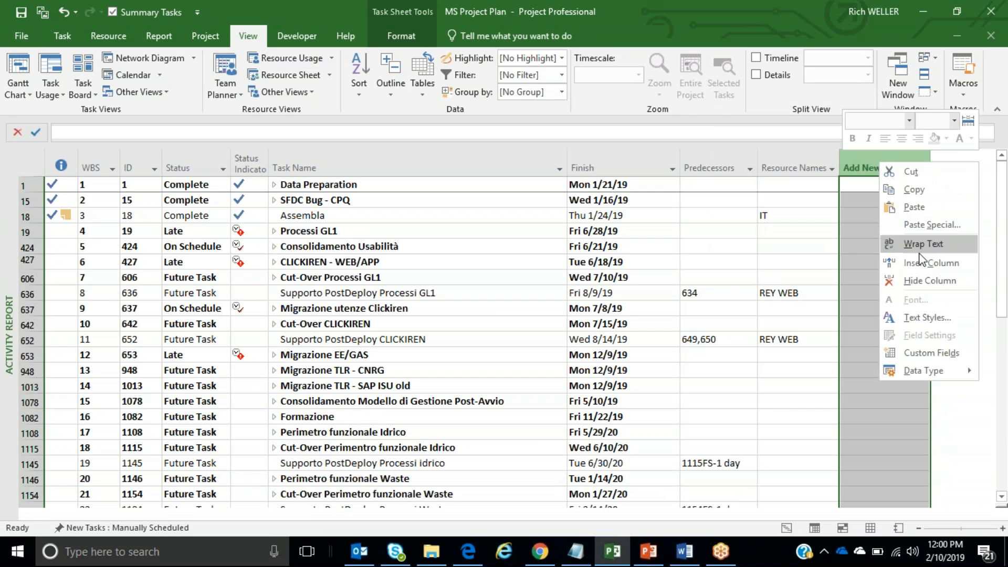
pyautogui.click(915, 278)
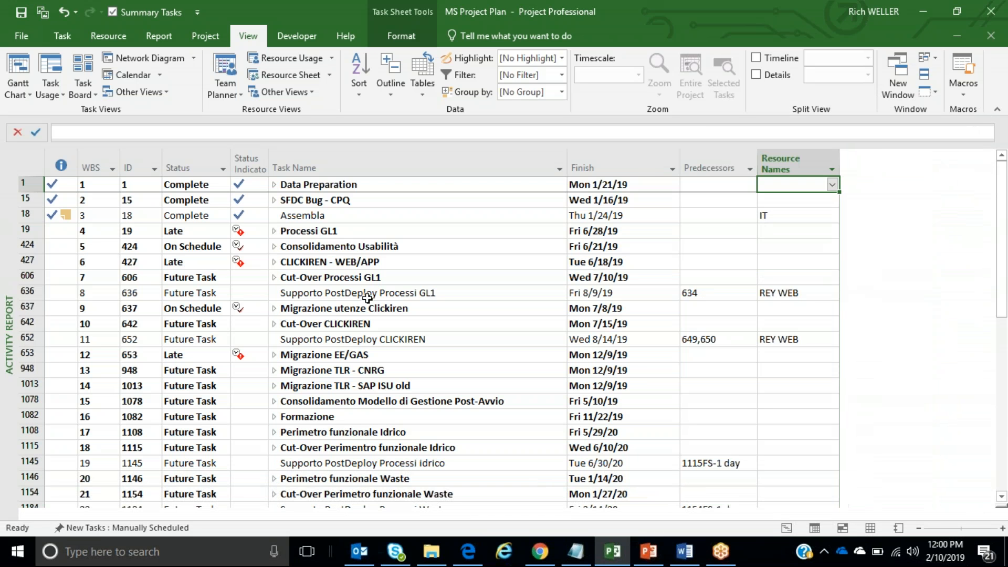
# Step: Start saving the project under a new name and browse to the client's folder inside Documents' Fiverr > Gigs folder
pyautogui.click(261, 192)
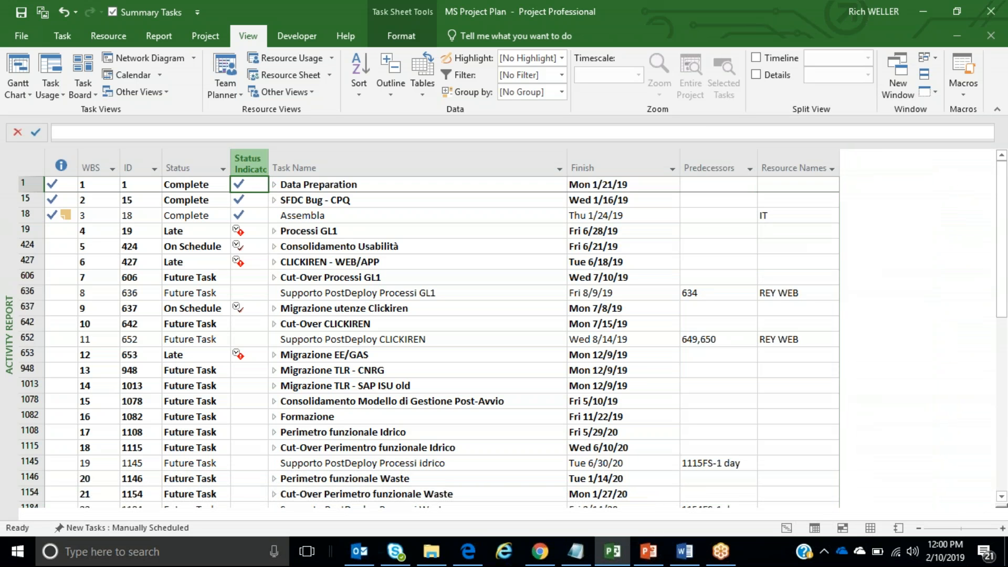
pyautogui.click(11, 39)
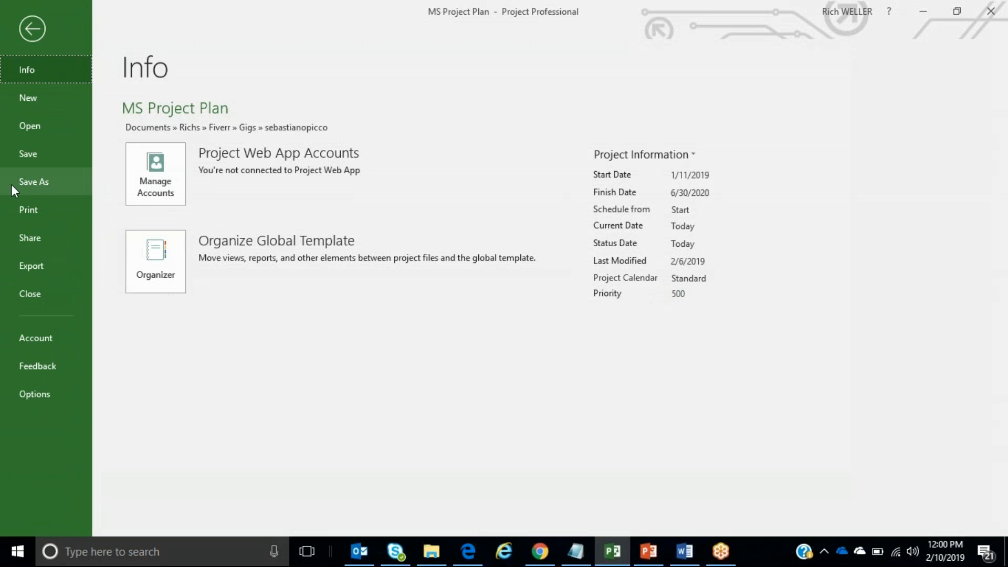
pyautogui.click(11, 184)
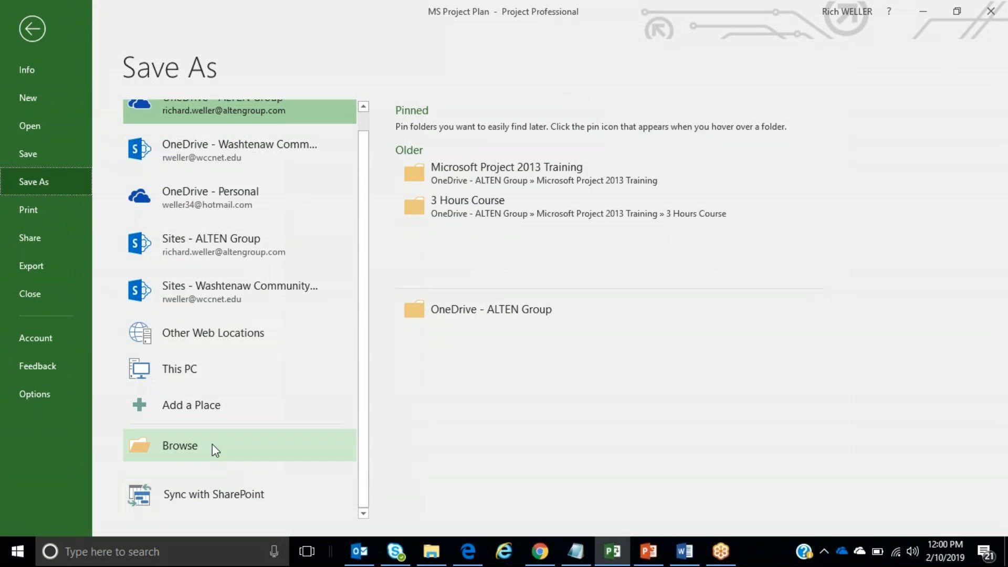
pyautogui.click(212, 444)
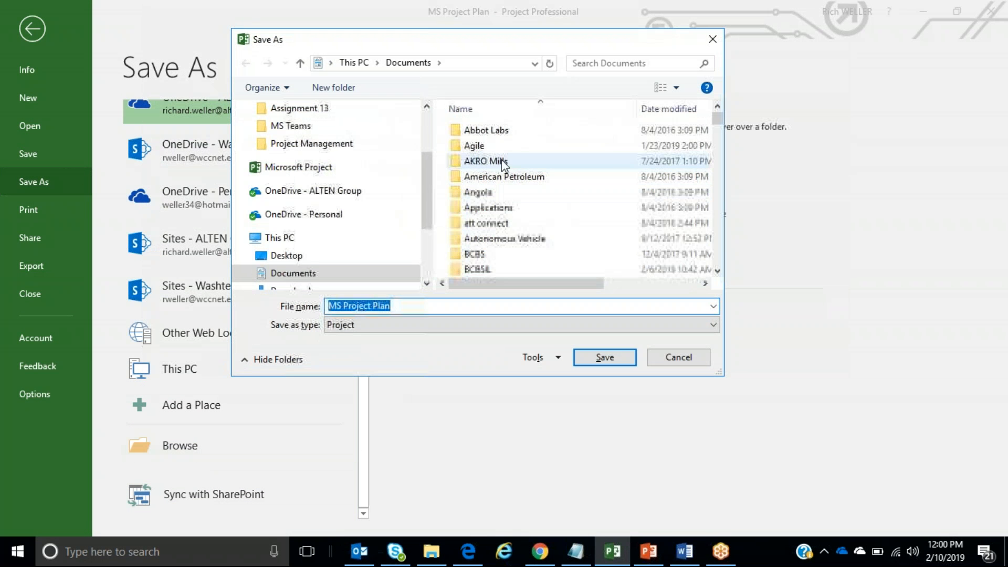
pyautogui.click(493, 168)
pyautogui.press('r')
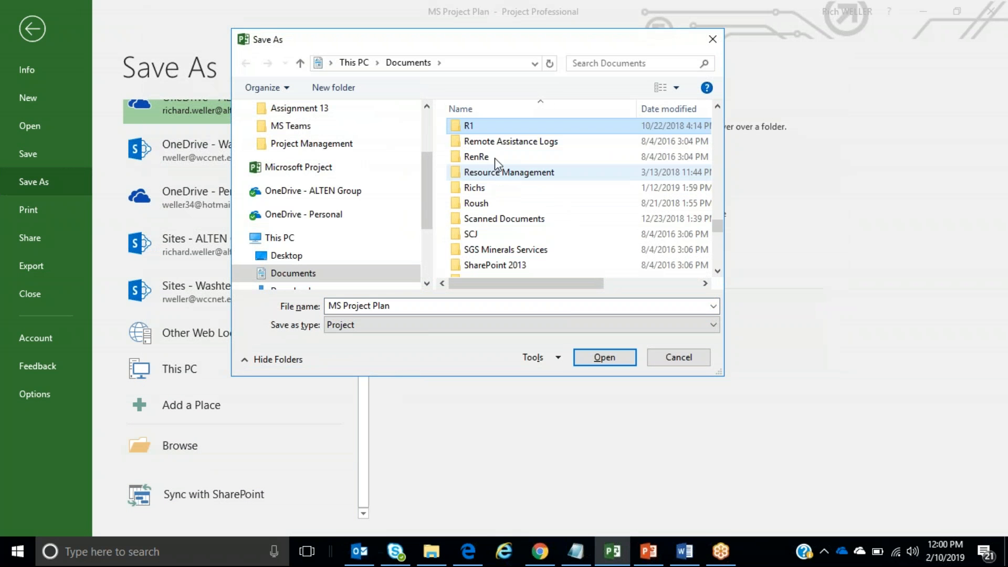
pyautogui.doubleClick(493, 192)
pyautogui.click(483, 194)
pyautogui.press('f')
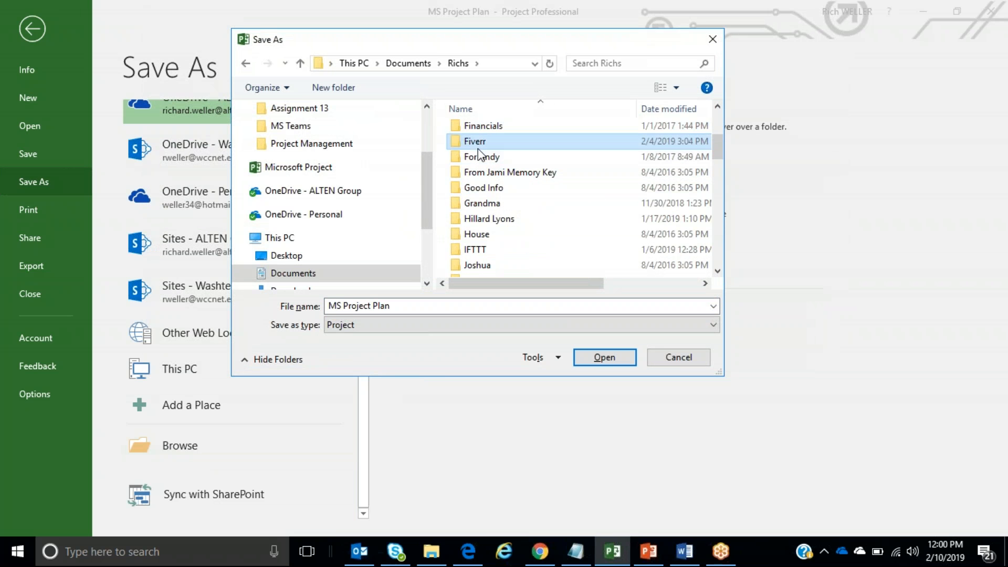
pyautogui.doubleClick(479, 147)
pyautogui.doubleClick(483, 129)
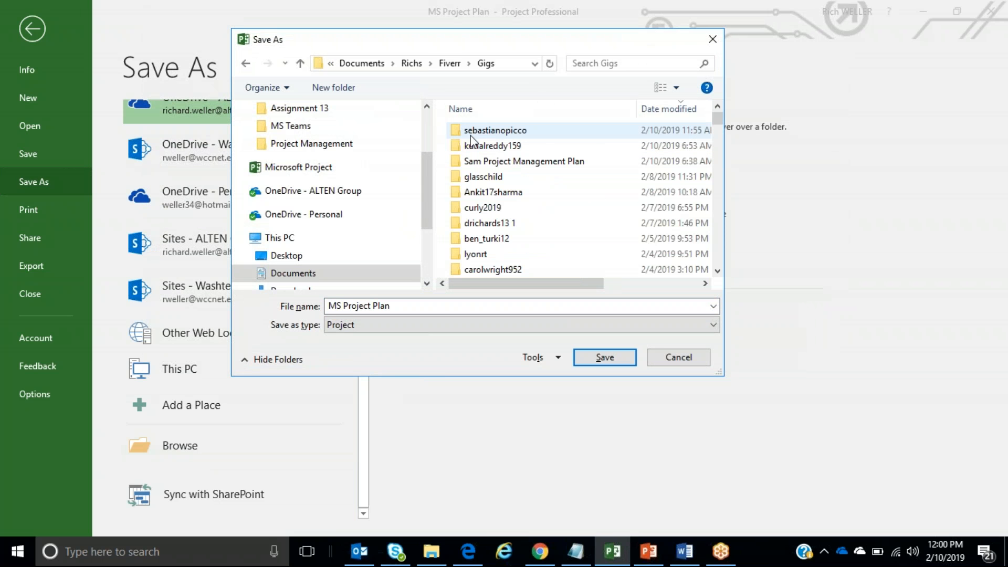
pyautogui.click(497, 130)
pyautogui.doubleClick(497, 131)
# Step: Save the copy in the client's folder as MS Project Plan v1
pyautogui.click(419, 304)
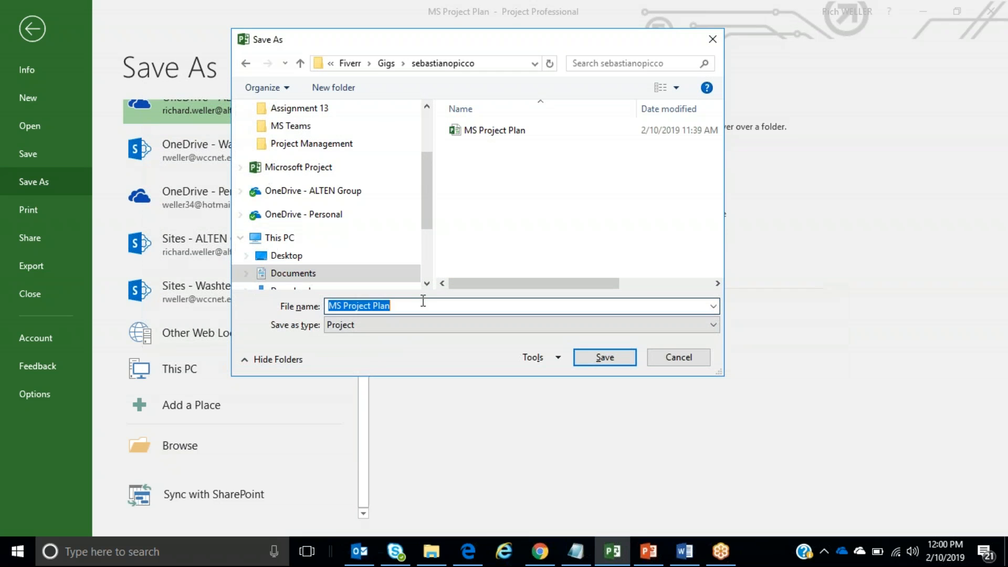
pyautogui.click(420, 304)
pyautogui.write('v1')
pyautogui.click(604, 356)
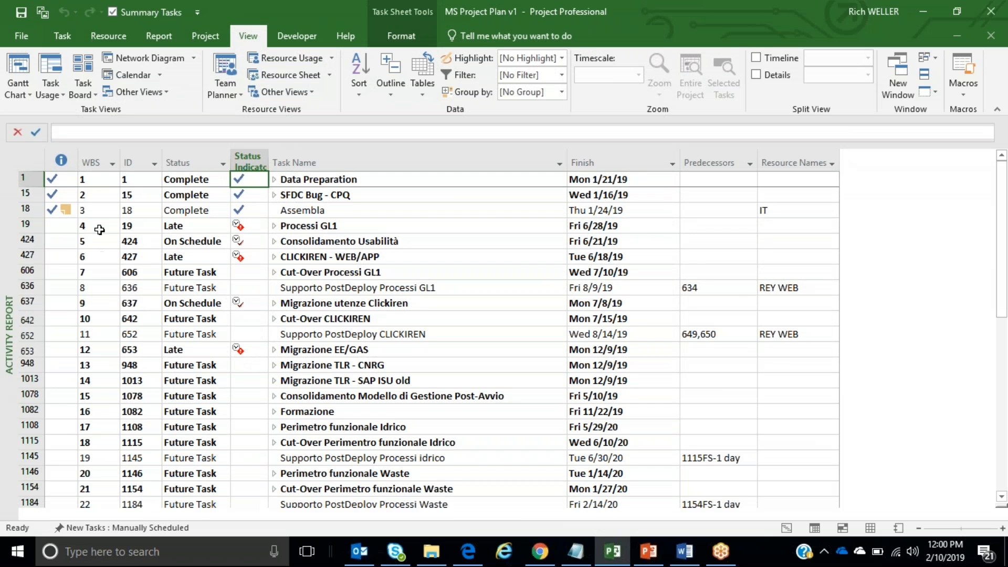
# Step: Hide the Indicators column before WBS, and fit the Task Name column's width to its contents
pyautogui.rightClick(65, 162)
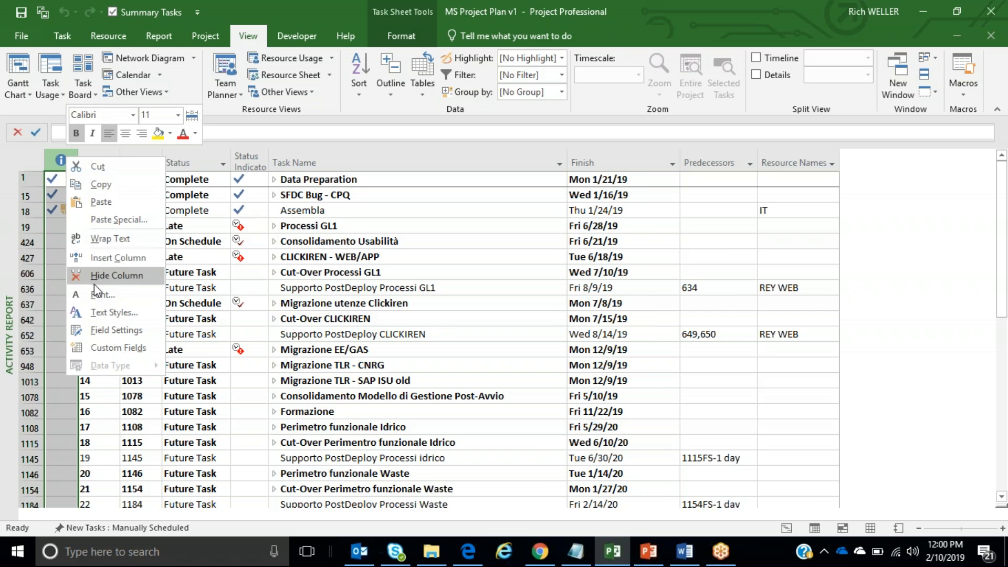
pyautogui.click(110, 275)
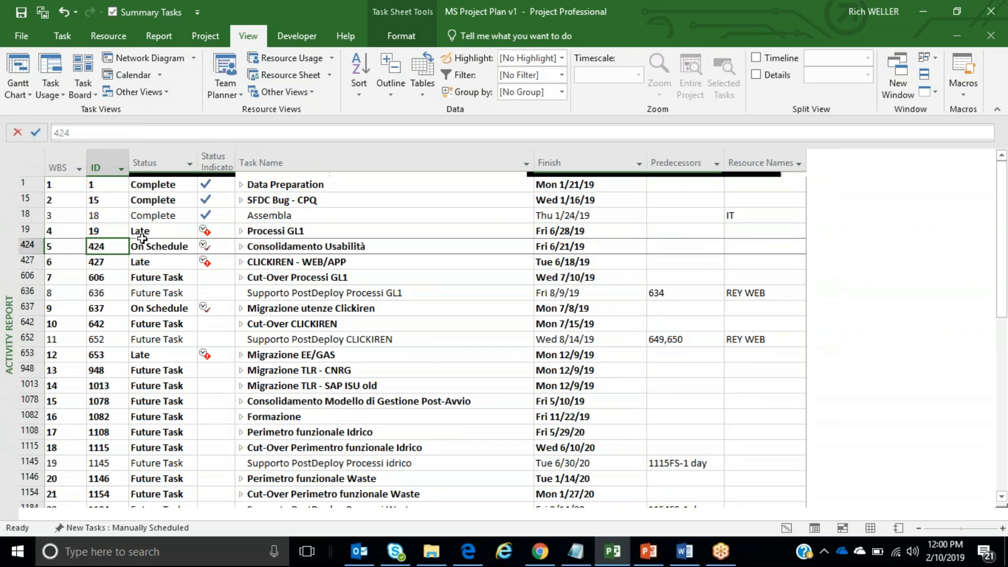
pyautogui.click(627, 168)
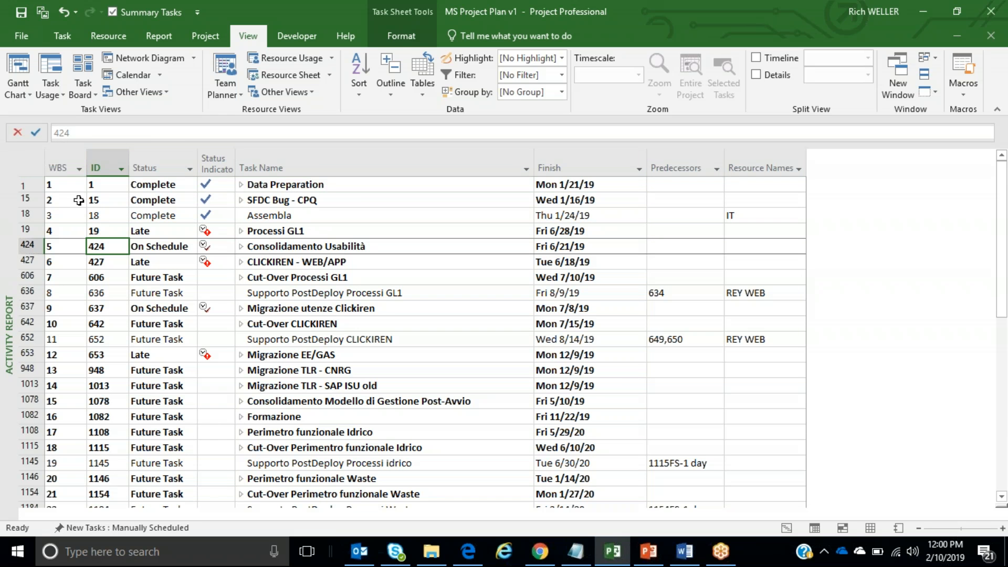
pyautogui.click(62, 194)
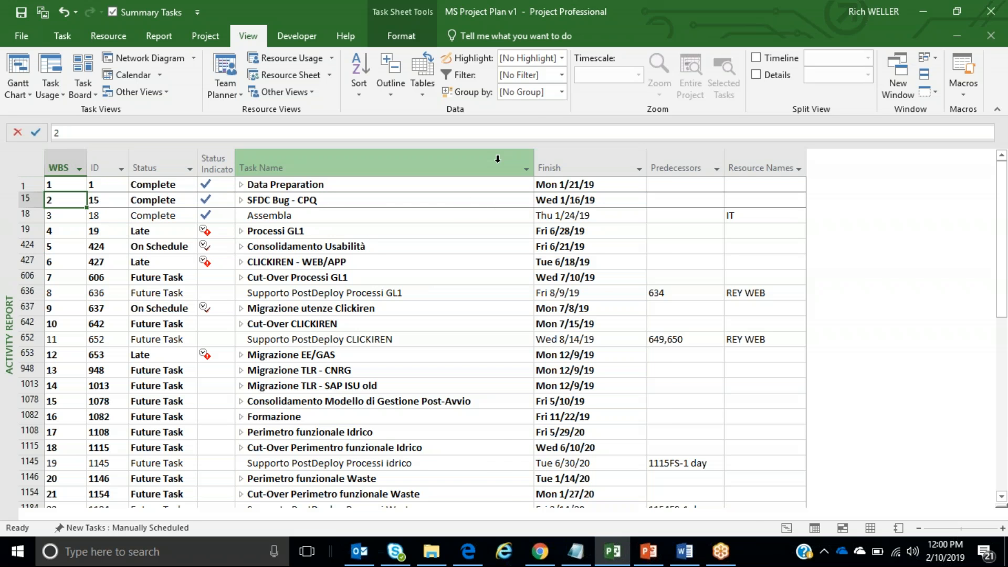
pyautogui.doubleClick(534, 159)
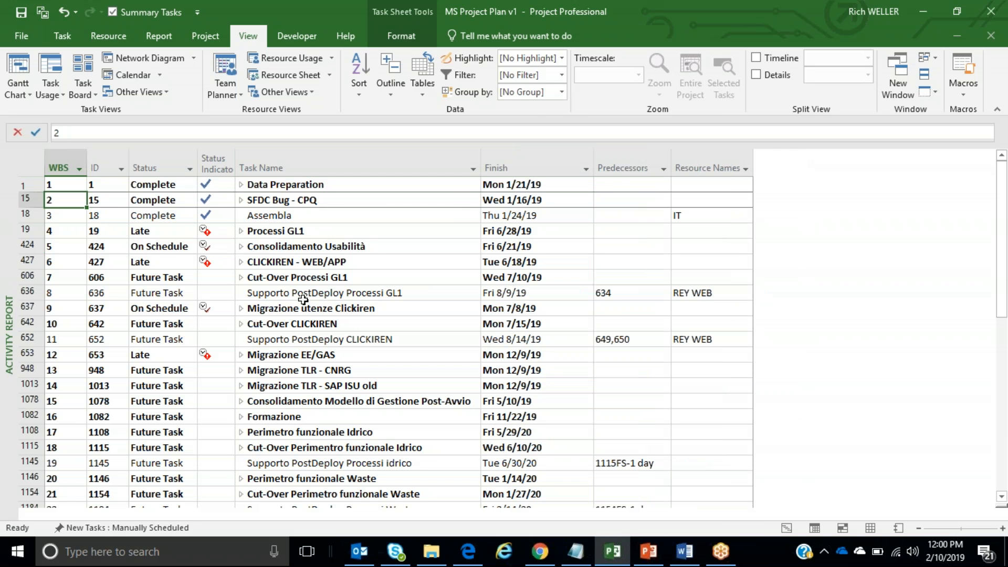
pyautogui.click(78, 188)
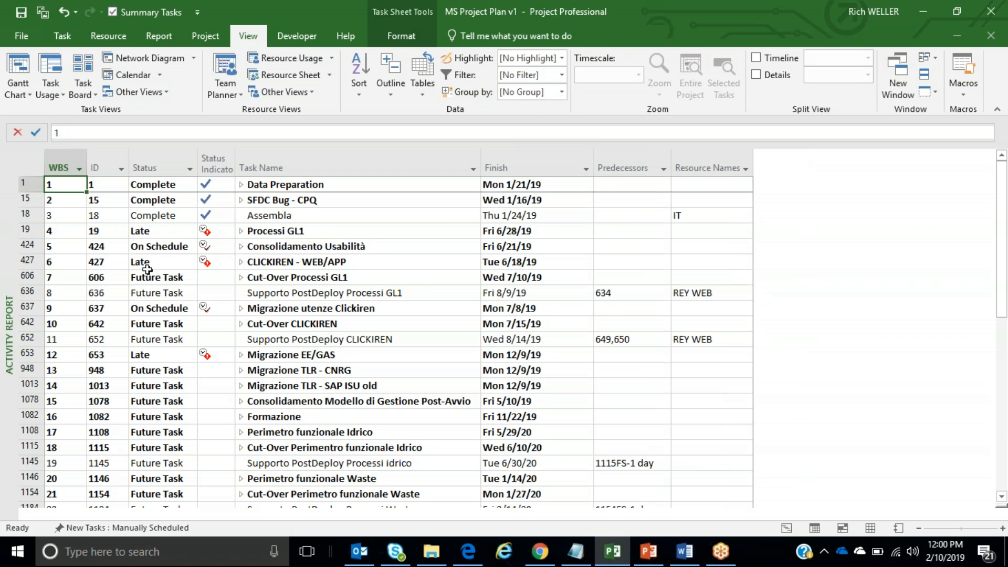
# Step: Check the target reports in PowerPoint, and expand the outline in Project to show all subtasks
pyautogui.click(642, 556)
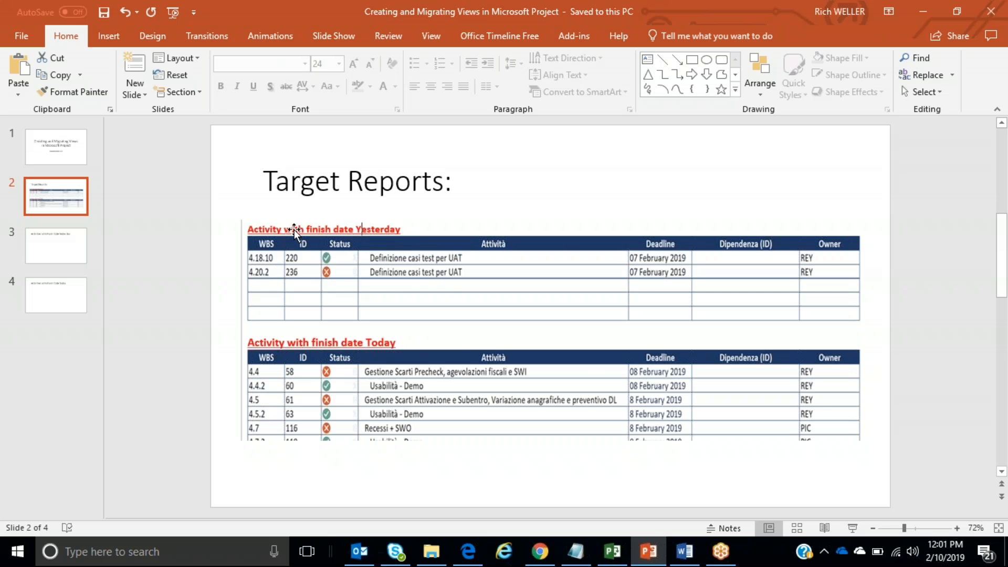
pyautogui.click(612, 552)
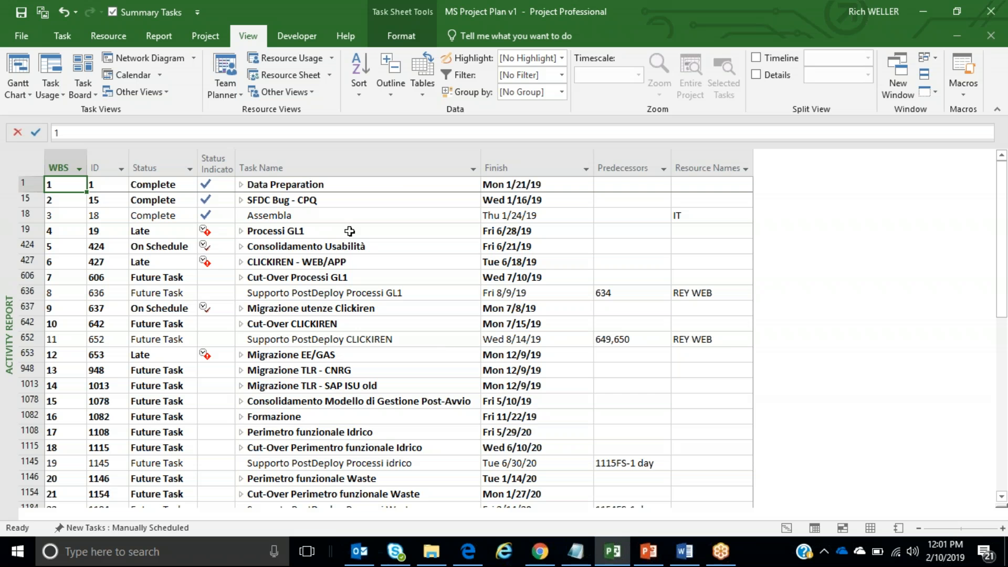
pyautogui.click(389, 76)
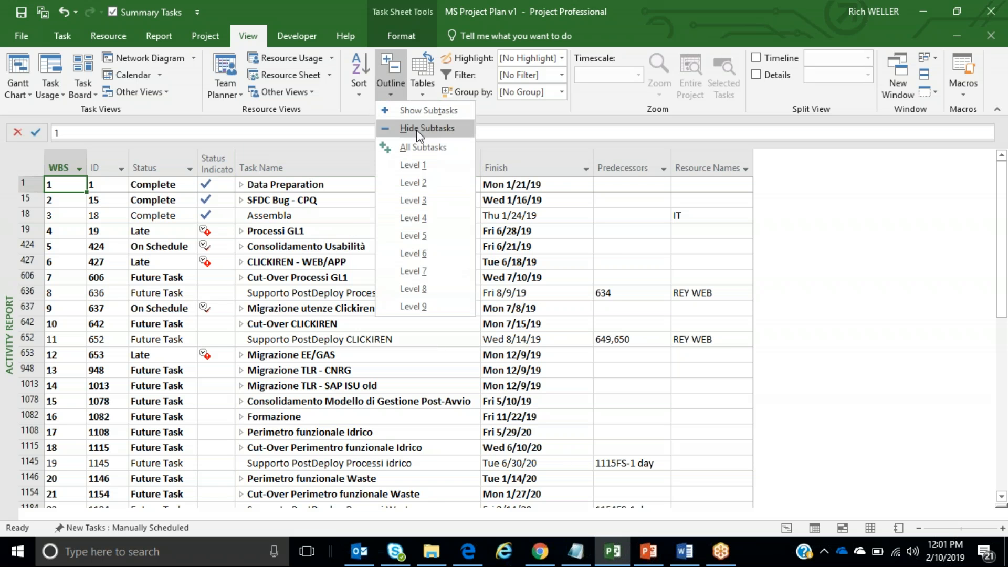
pyautogui.click(415, 150)
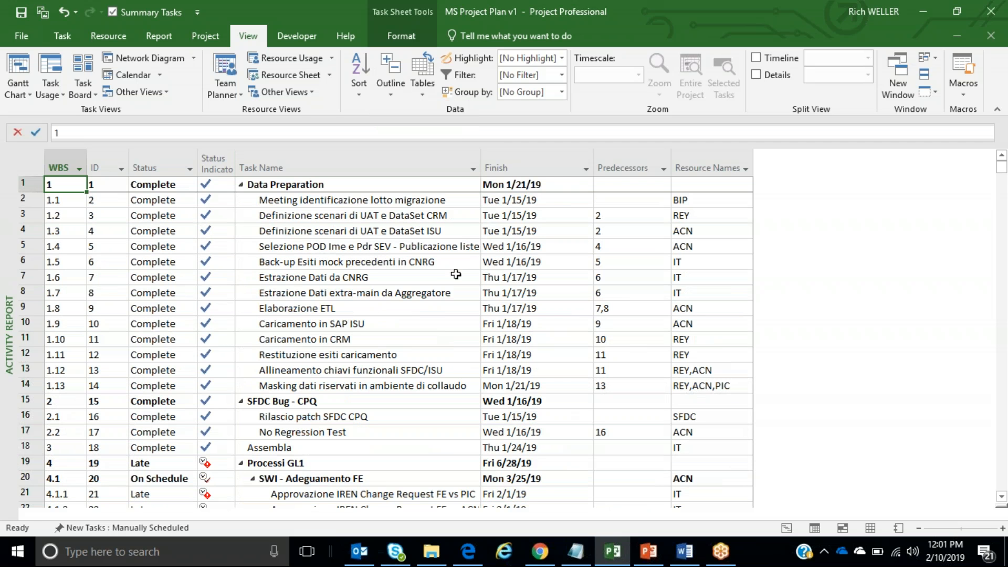
# Step: Check the date in the system calendar while filtering the Finish column for dates equal to February 7, 2019 5:00 PM
pyautogui.click(586, 168)
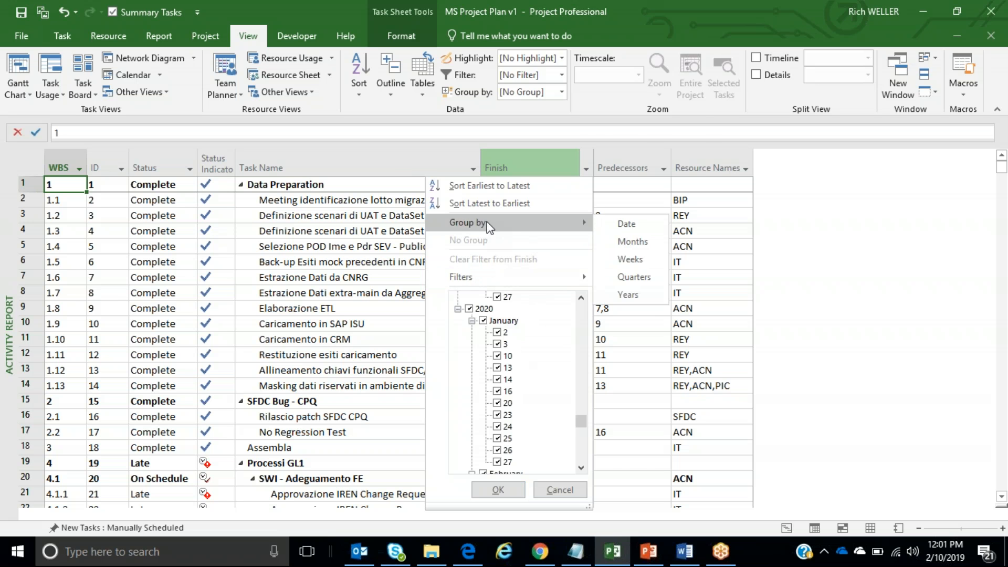
pyautogui.moveTo(484, 277)
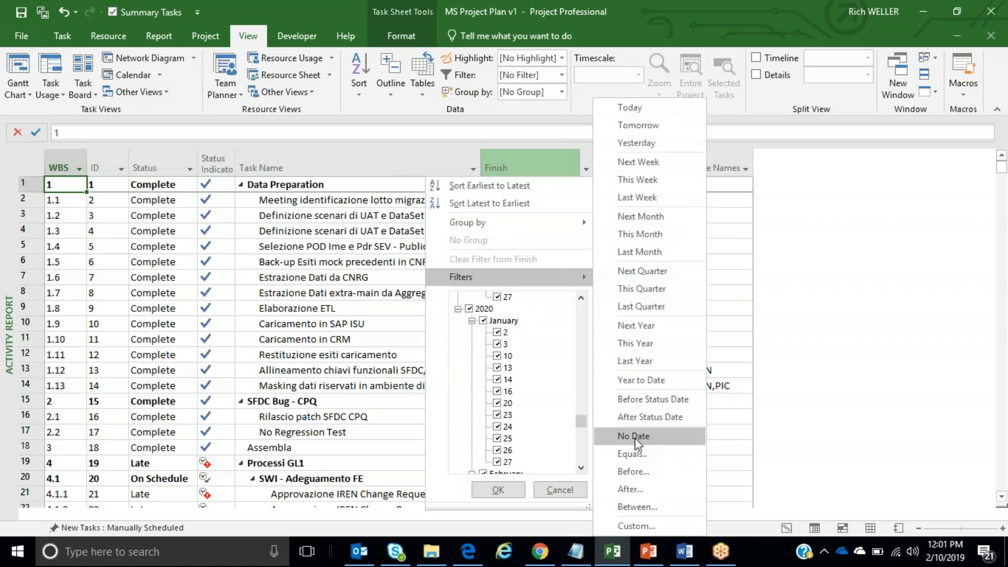
pyautogui.click(646, 473)
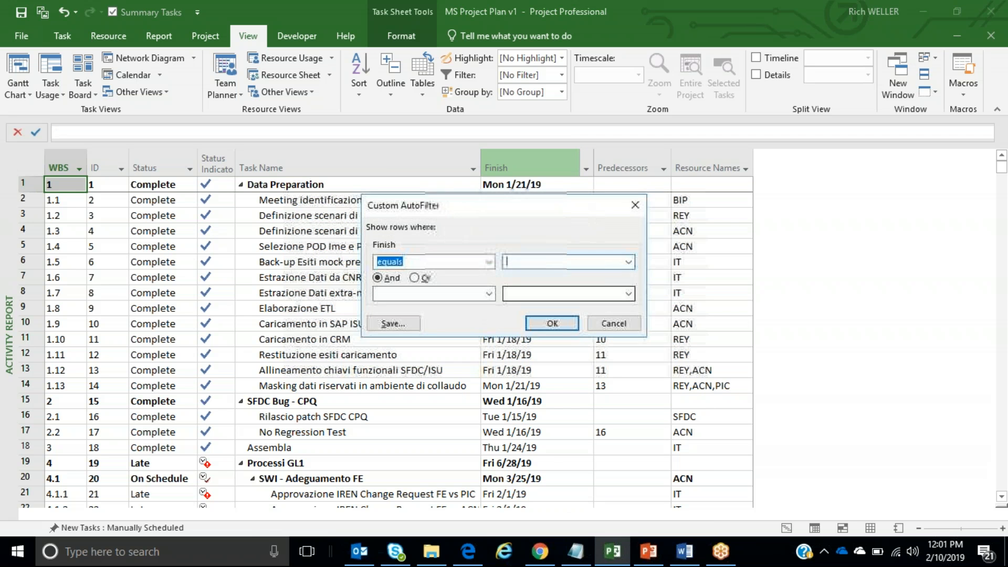
pyautogui.click(628, 262)
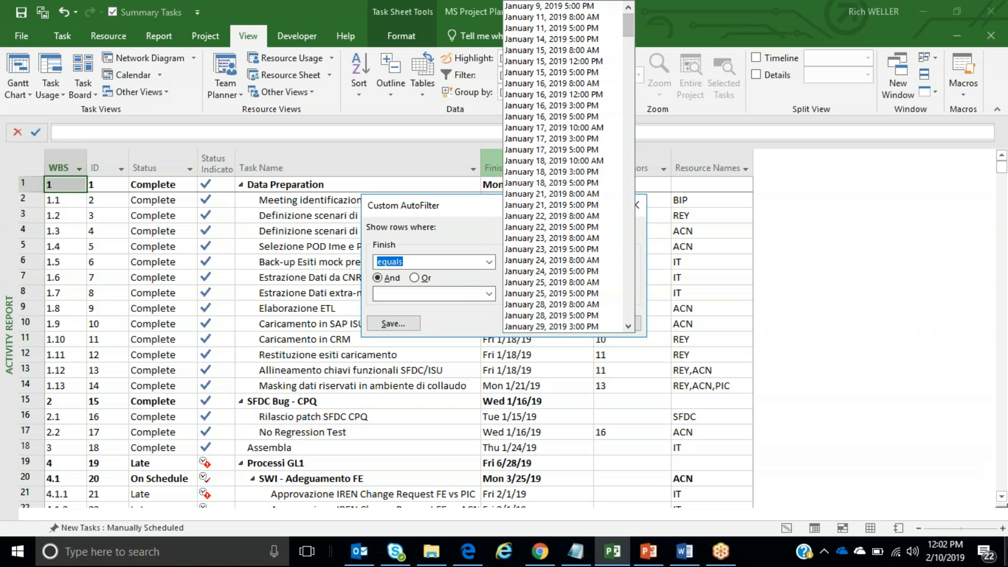
pyautogui.click(950, 547)
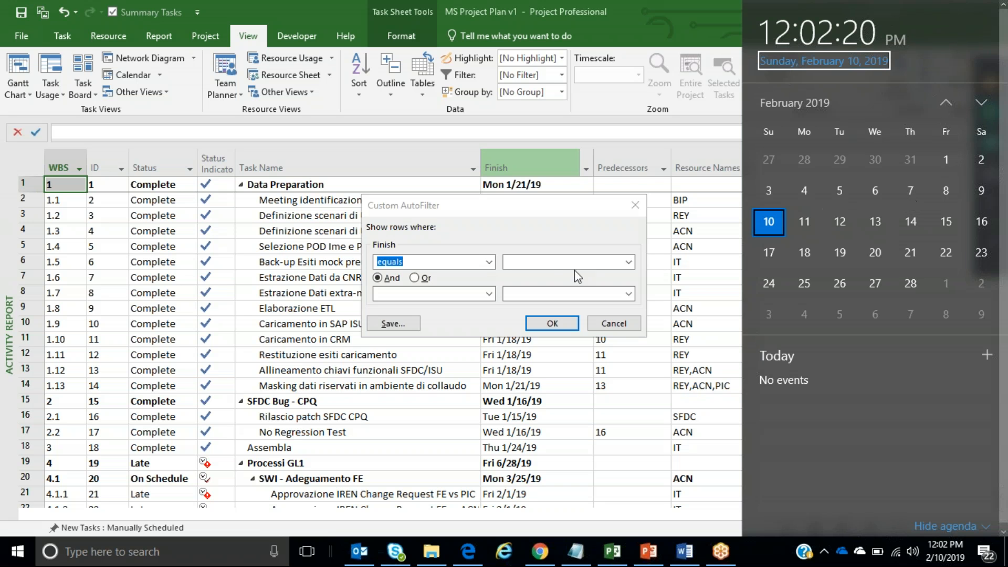
pyautogui.click(545, 205)
pyautogui.click(628, 261)
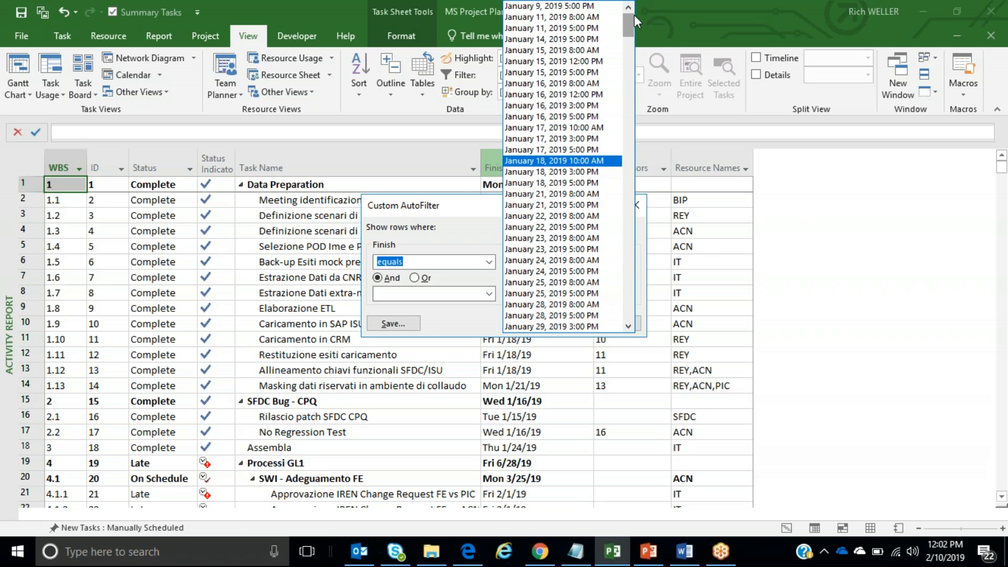
pyautogui.moveTo(629, 20); pyautogui.dragTo(629, 56)
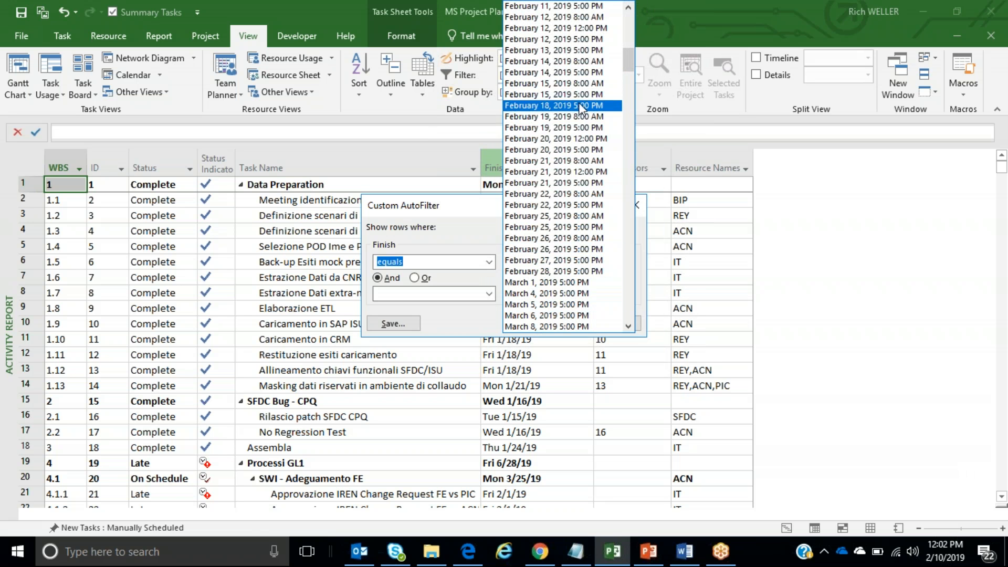
pyautogui.scroll(1, 572, 60)
pyautogui.scroll(1, 573, 59)
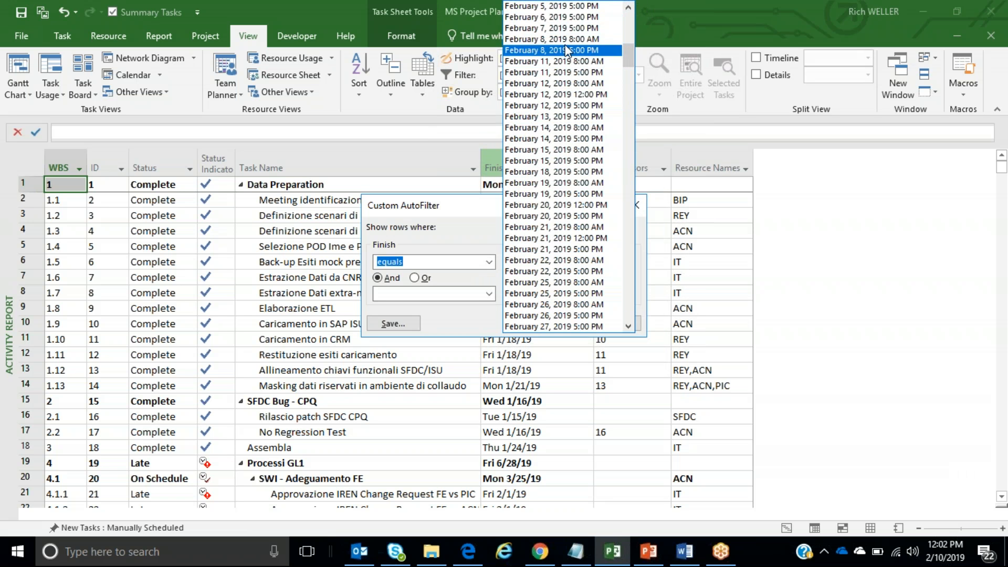
pyautogui.click(556, 31)
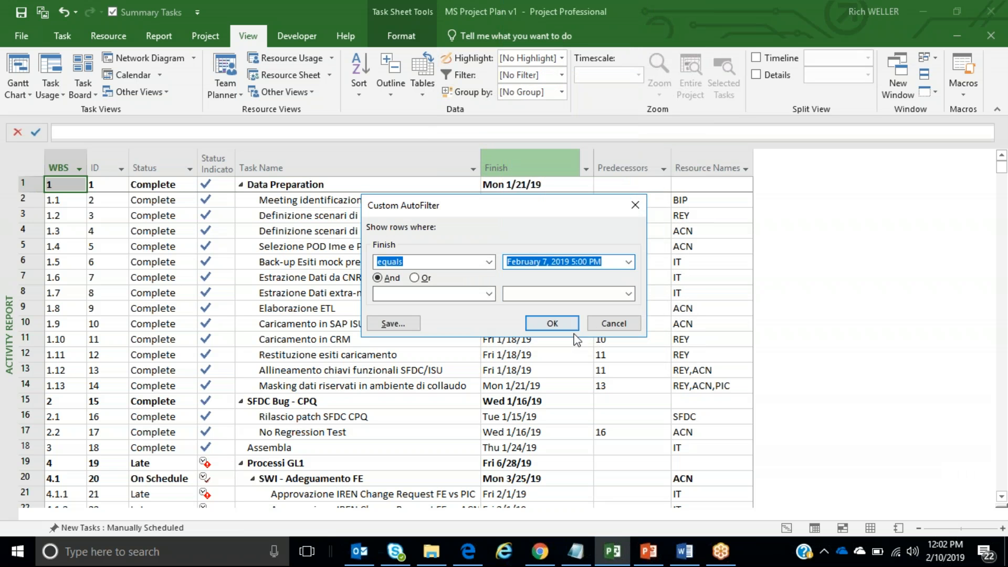
pyautogui.click(544, 324)
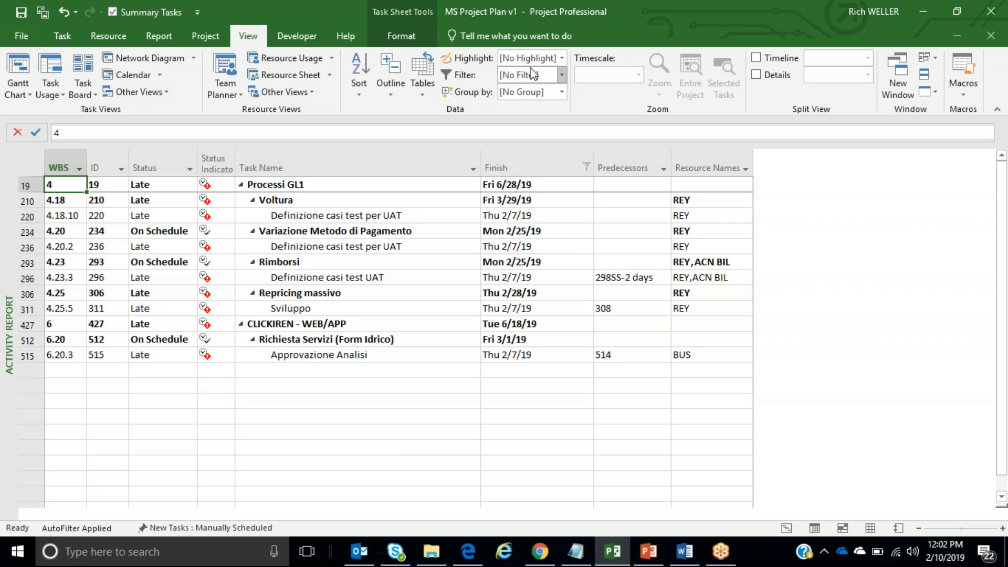
# Step: Create and apply a group named Project that groups tasks by the Project field, and compare with the Target Reports slide in PowerPoint
pyautogui.click(560, 93)
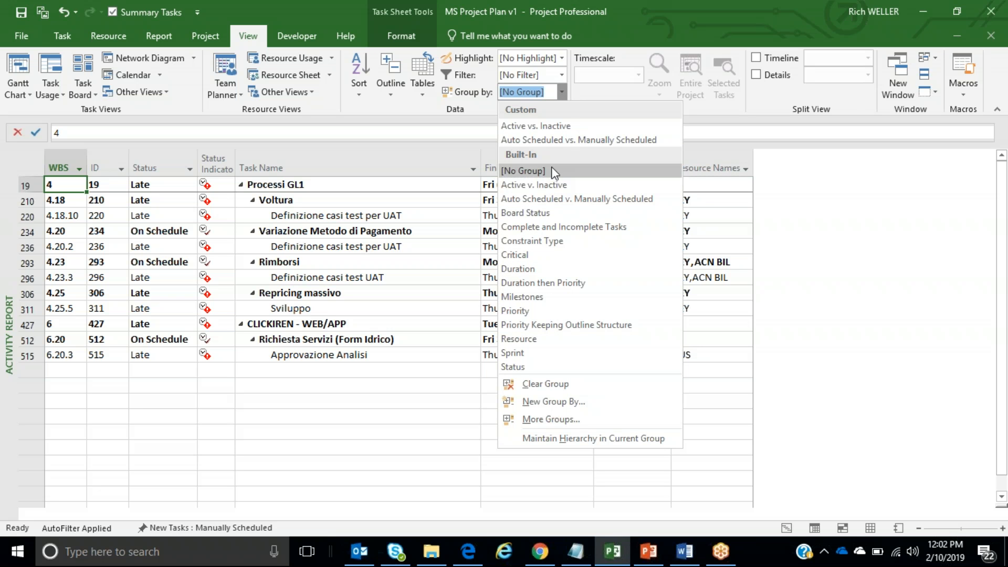
pyautogui.click(542, 402)
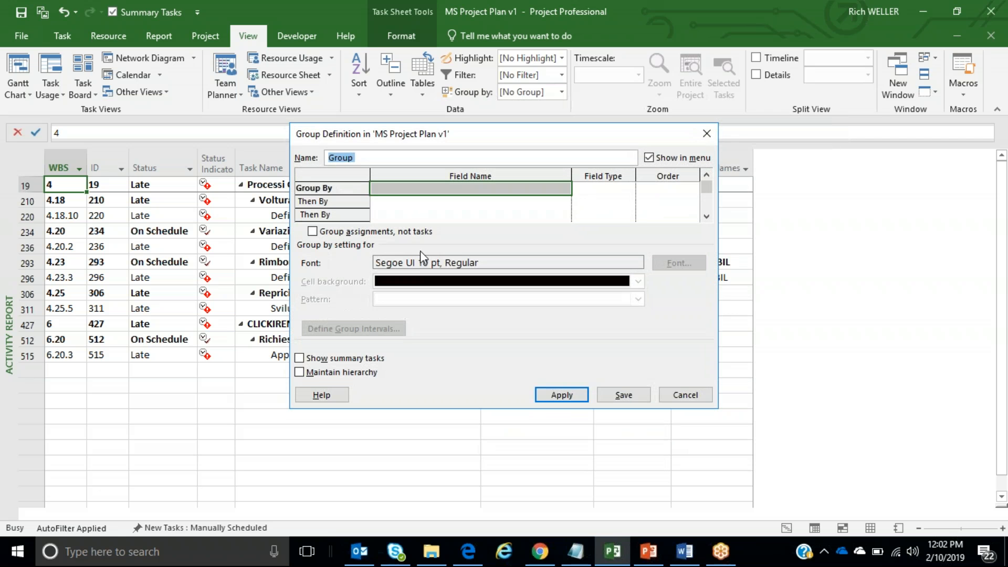
pyautogui.write('Project')
pyautogui.click(406, 192)
pyautogui.click(564, 191)
pyautogui.write('Peak')
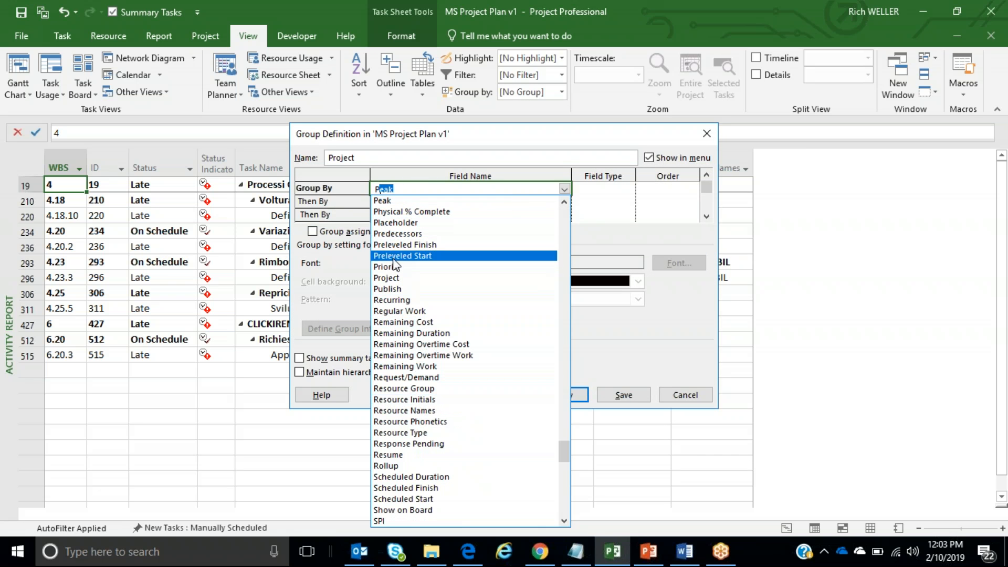
pyautogui.click(395, 278)
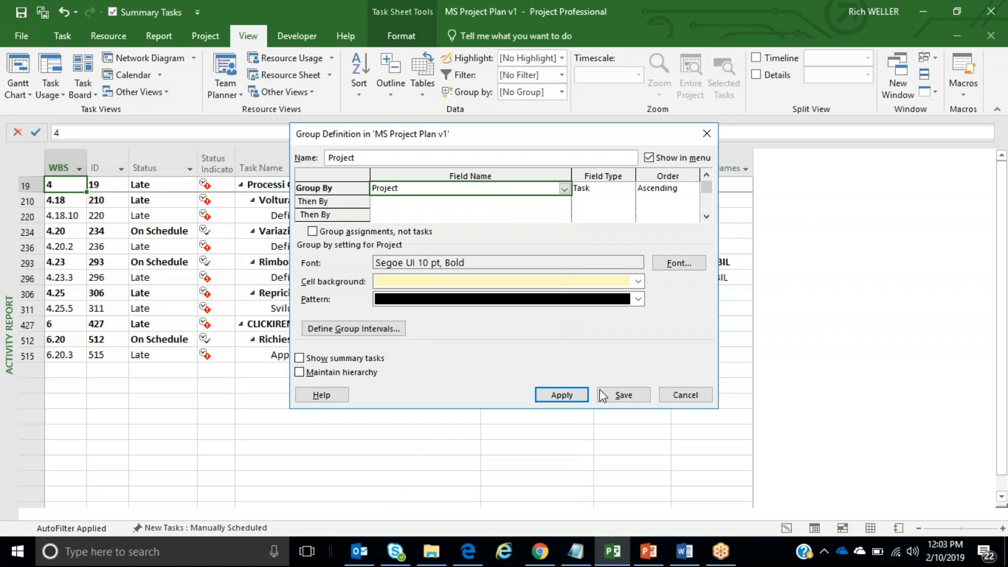
pyautogui.click(573, 396)
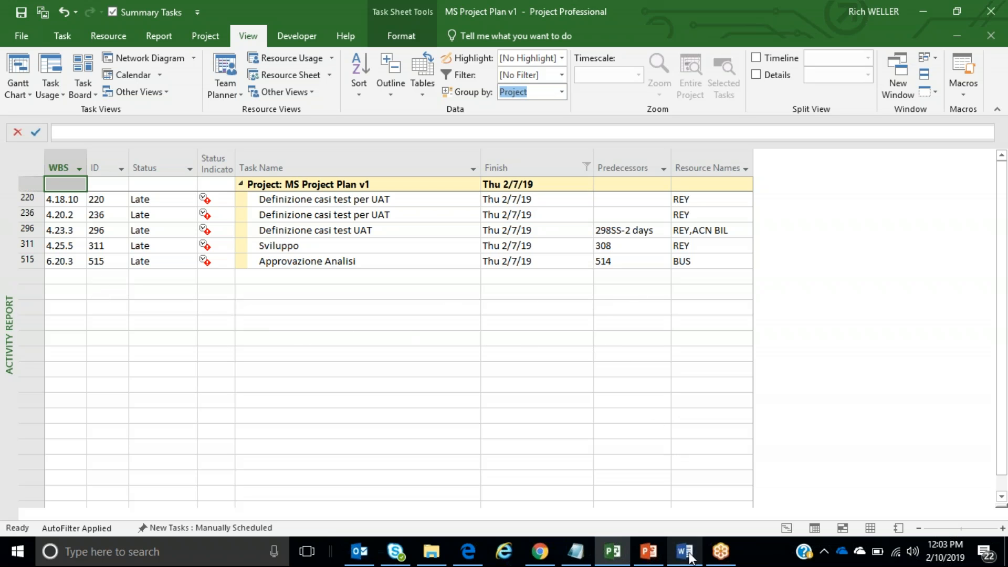
pyautogui.click(641, 563)
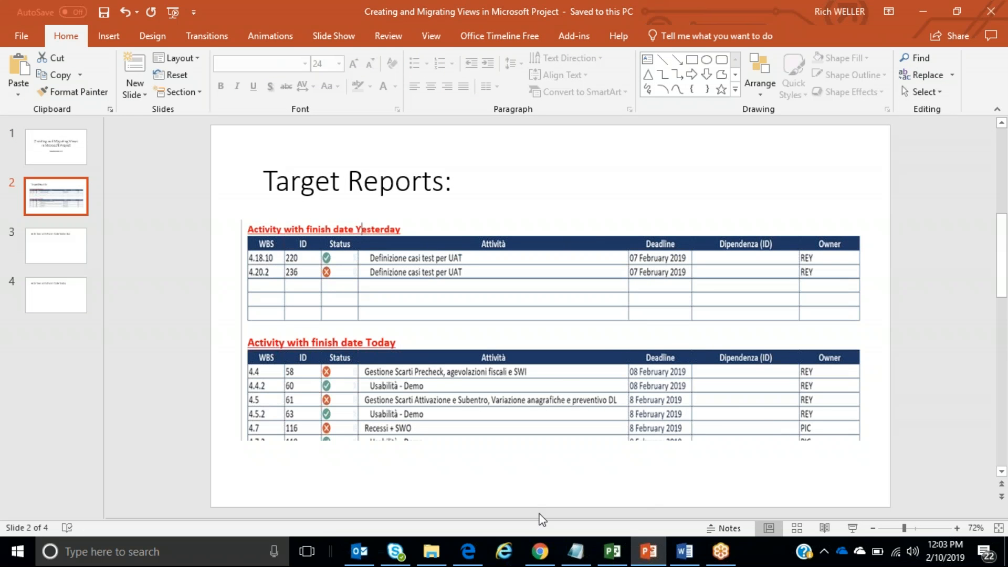
# Step: Return to Project and narrow the Status column of the Activity Report view to fit its contents
pyautogui.click(624, 552)
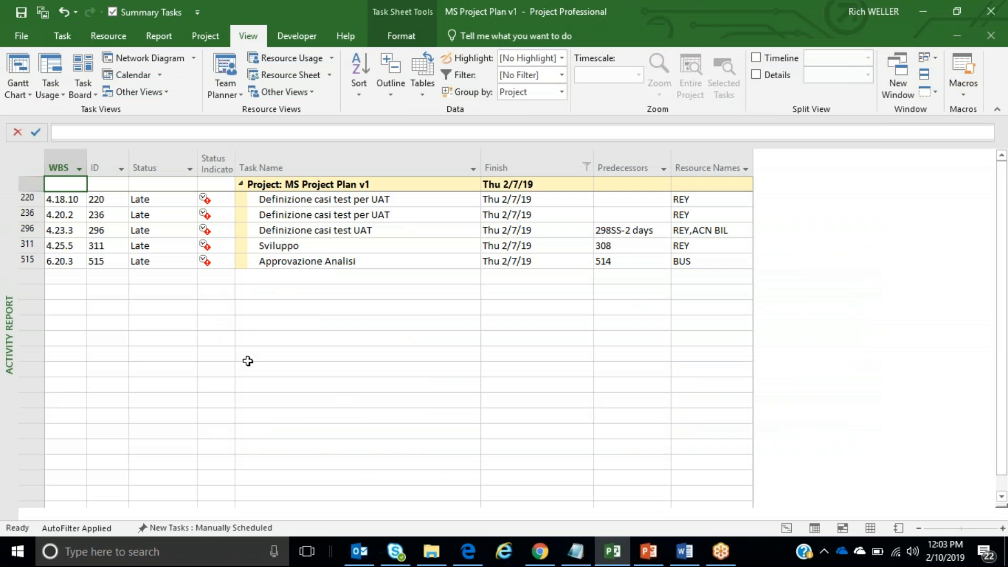
pyautogui.click(56, 318)
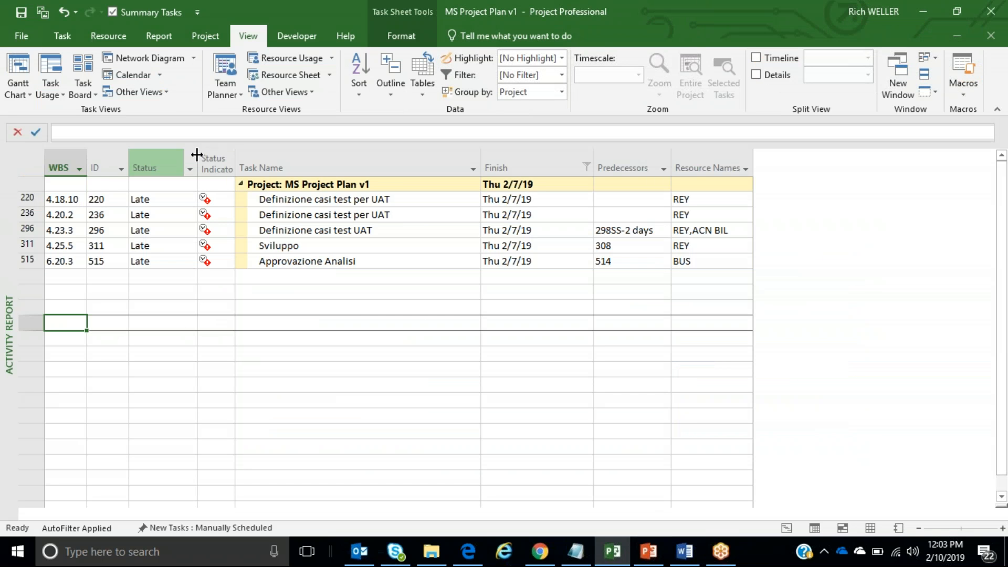
pyautogui.moveTo(197, 154); pyautogui.dragTo(175, 156)
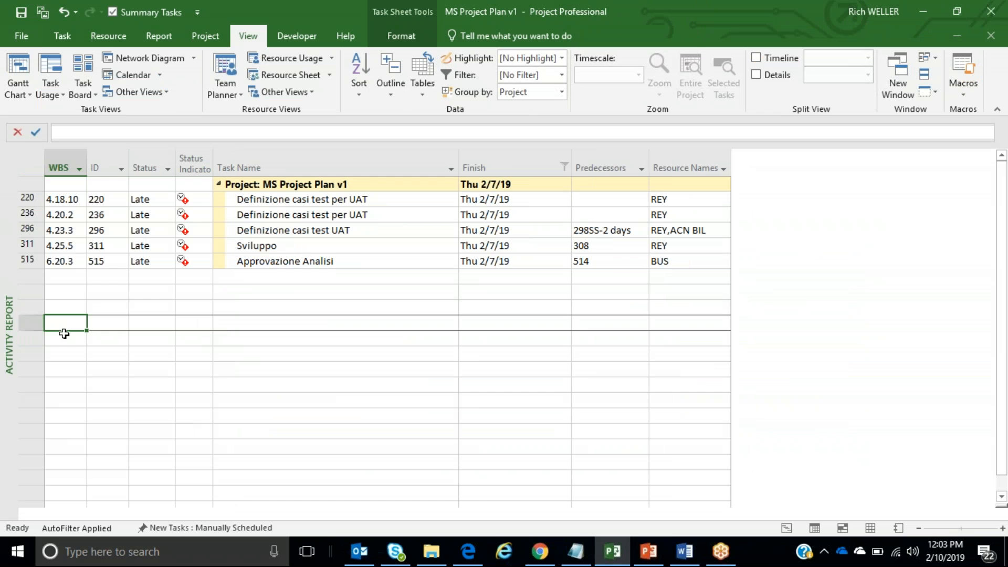
pyautogui.click(70, 292)
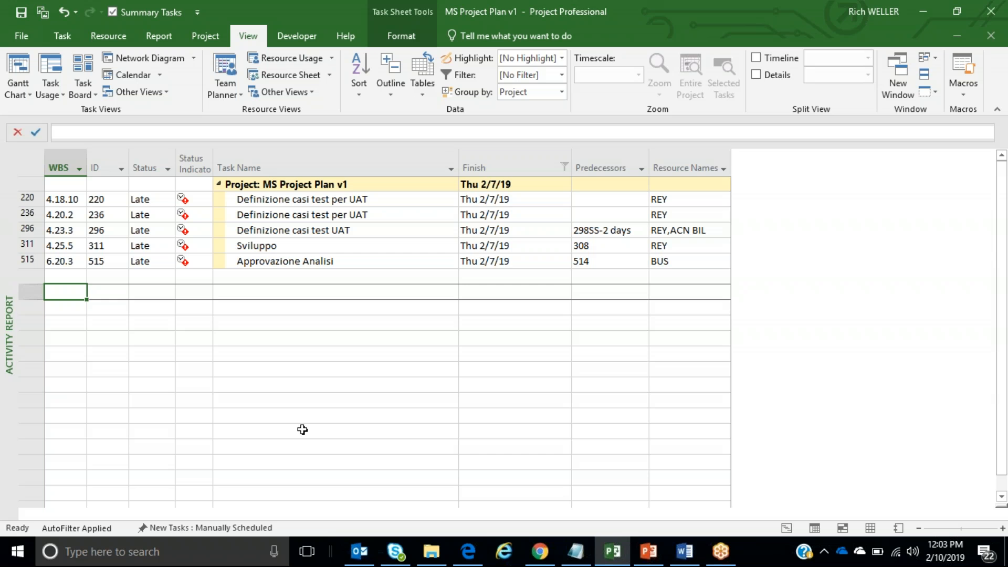
# Step: On PowerPoint's Activities with Finish Date Yesterday slide, give the report picture a solid black outline and save the presentation
pyautogui.click(652, 552)
pyautogui.click(55, 251)
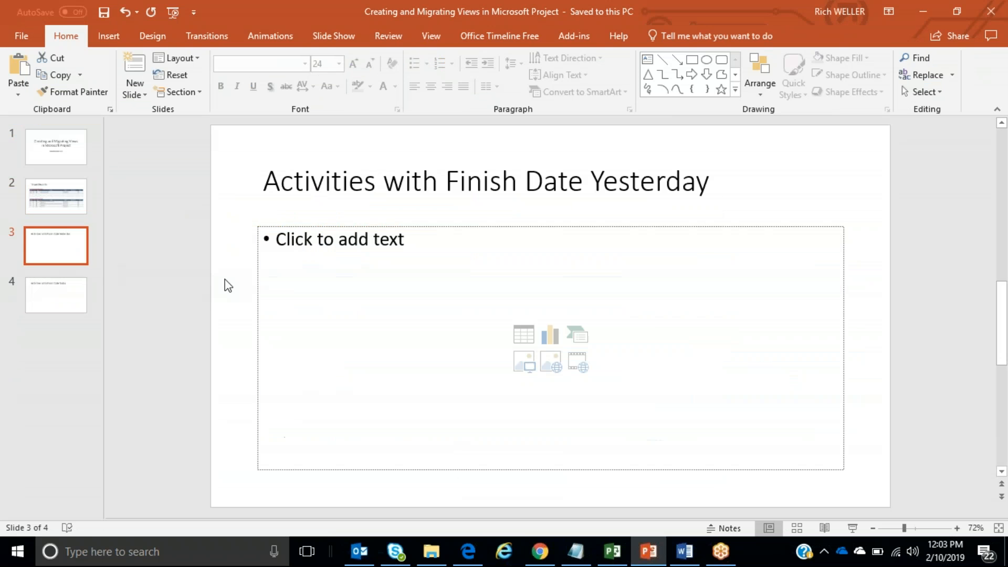
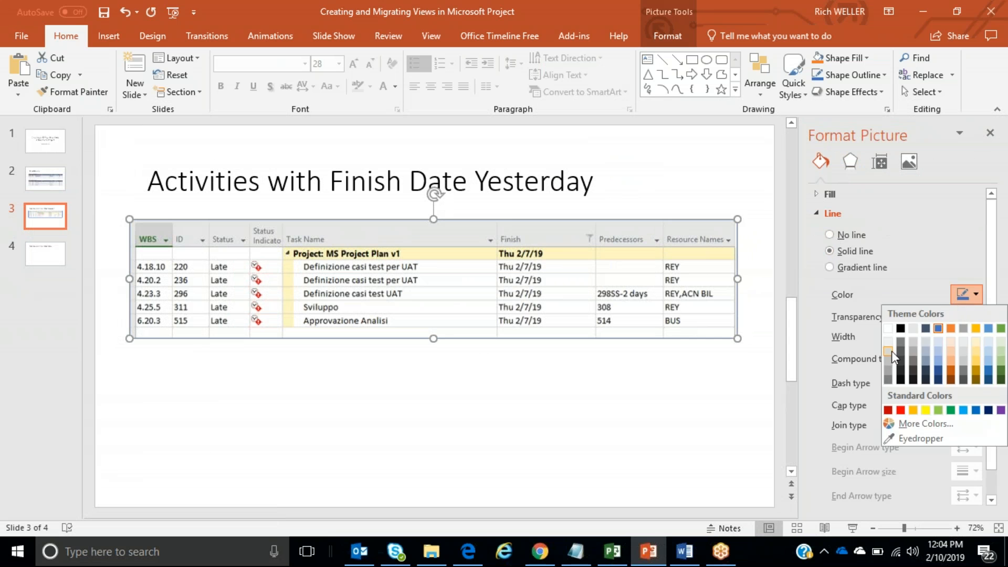
pyautogui.click(904, 332)
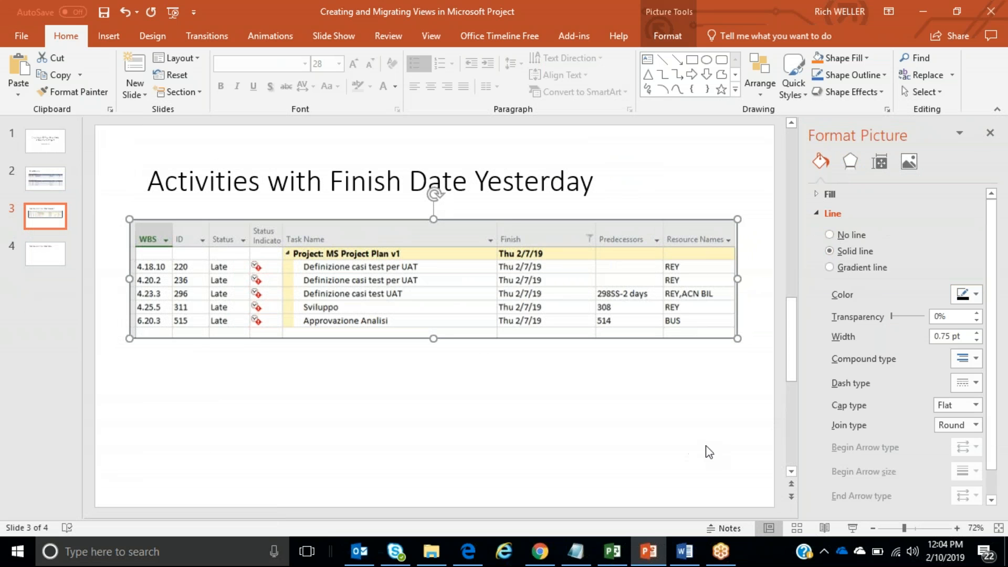
pyautogui.click(676, 420)
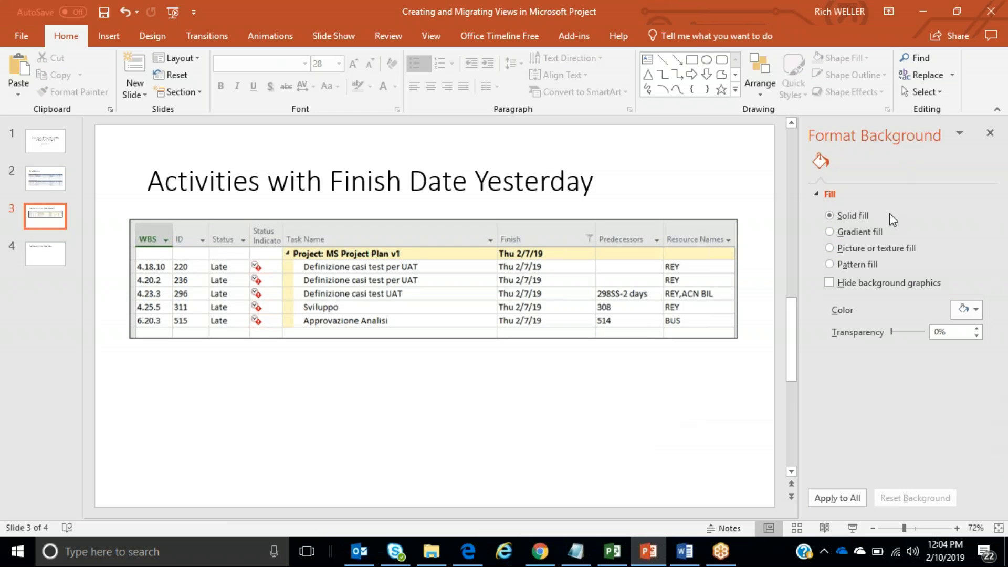
pyautogui.click(998, 57)
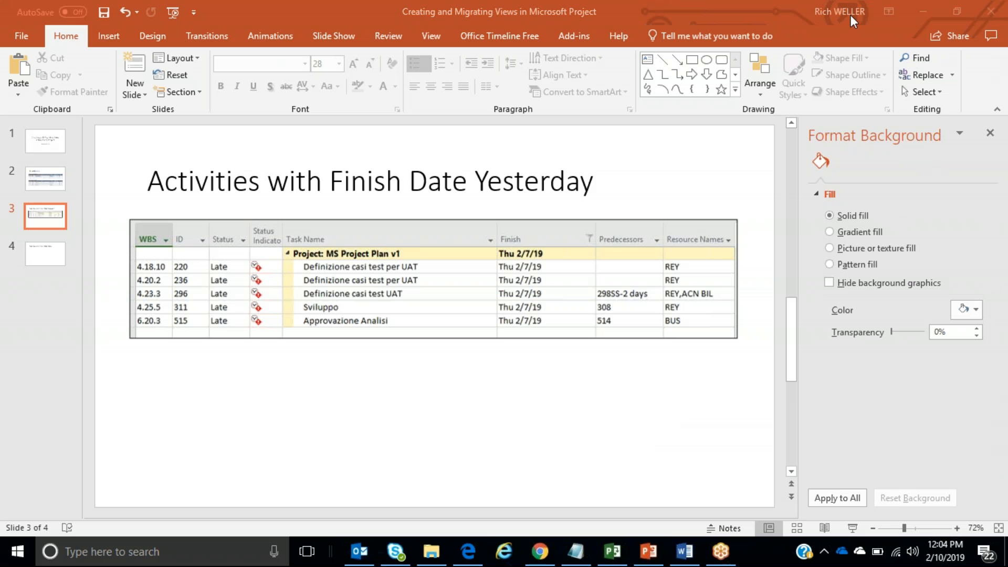
pyautogui.click(994, 142)
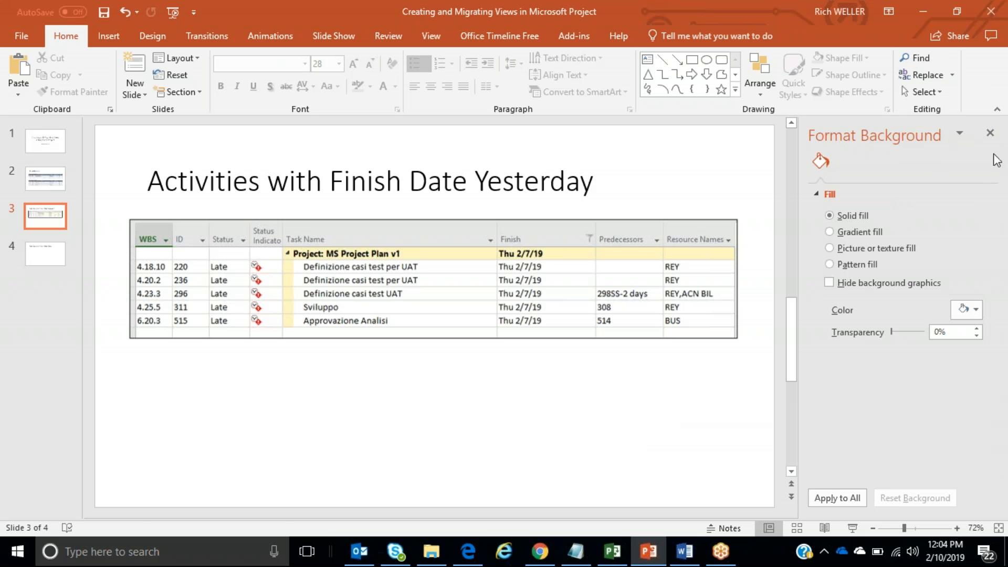
pyautogui.click(990, 134)
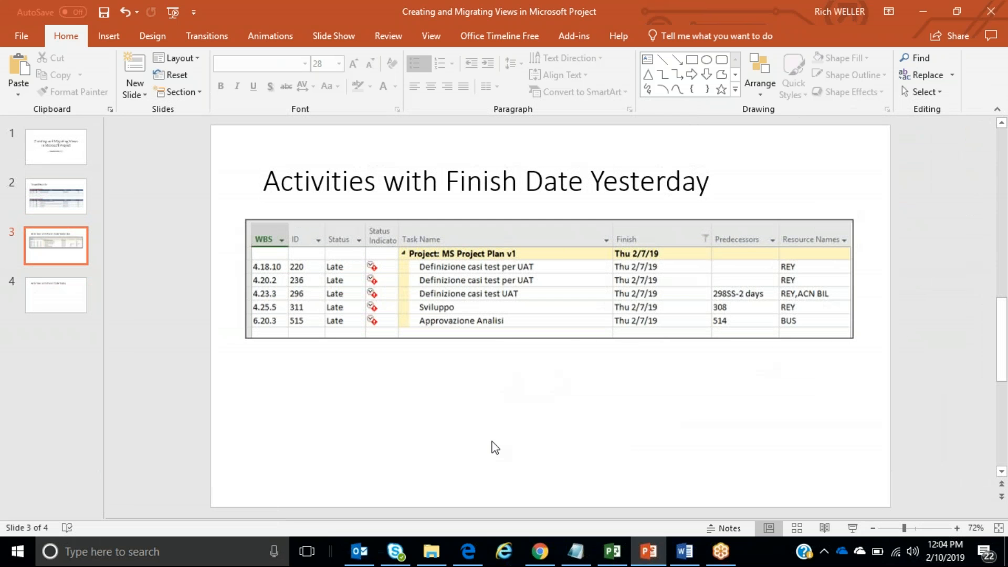
pyautogui.click(105, 13)
# Step: View the Activities with Finish Date Today slide, dismiss the mail notification, and switch back to Project
pyautogui.click(66, 310)
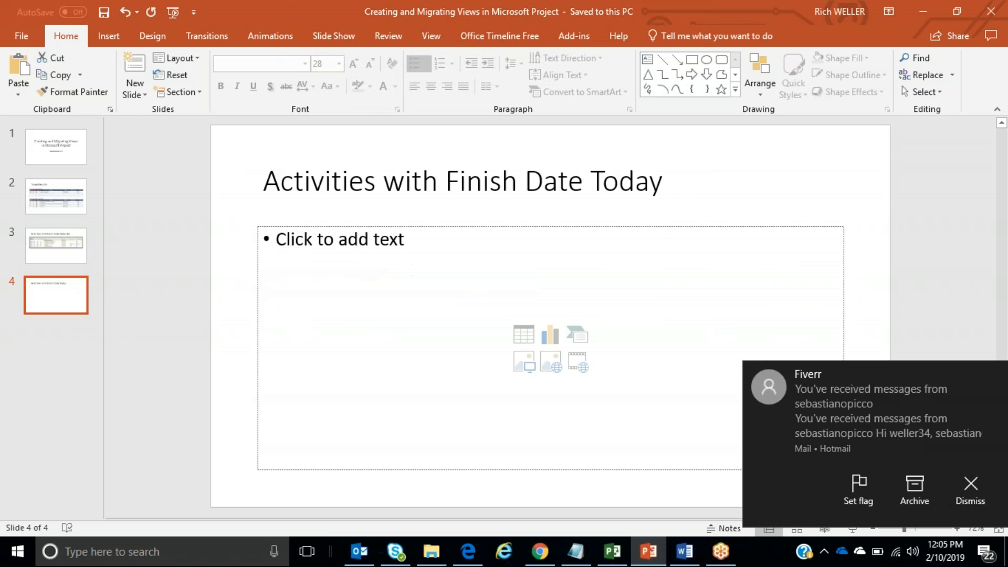
pyautogui.click(964, 500)
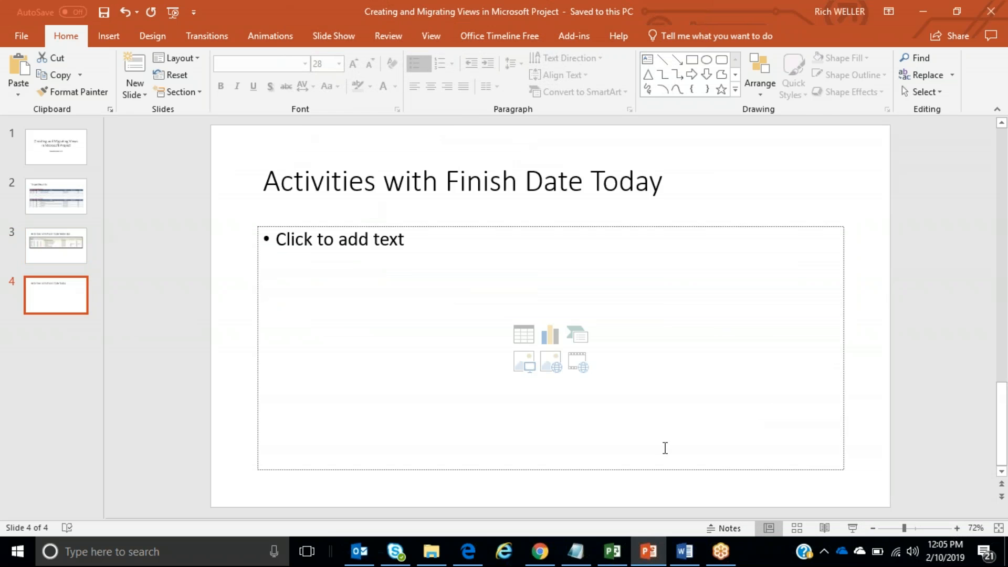
pyautogui.click(612, 552)
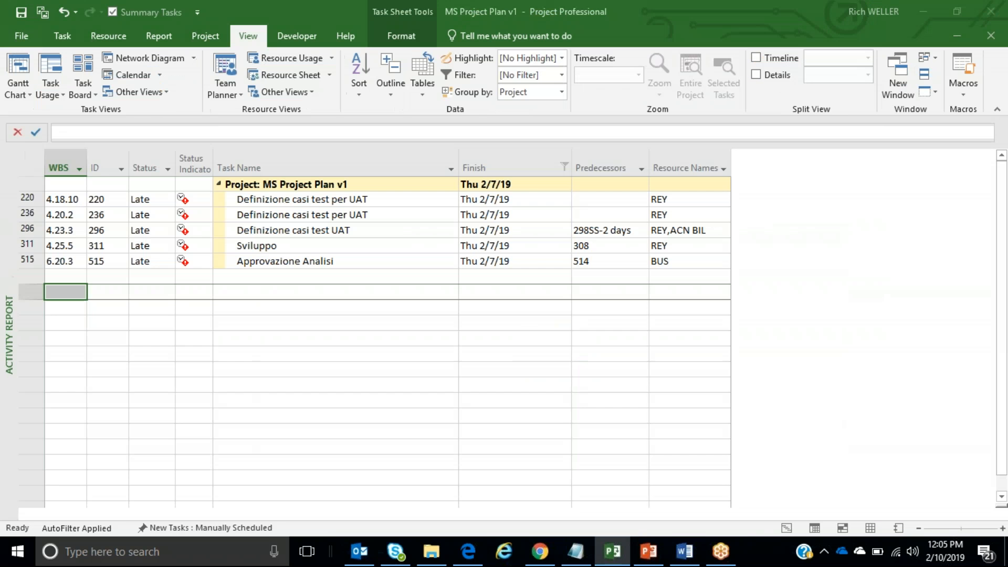
# Step: Review the task list from its first row in the Gantt Chart view, and return to the Activity Report view
pyautogui.rightClick(5, 245)
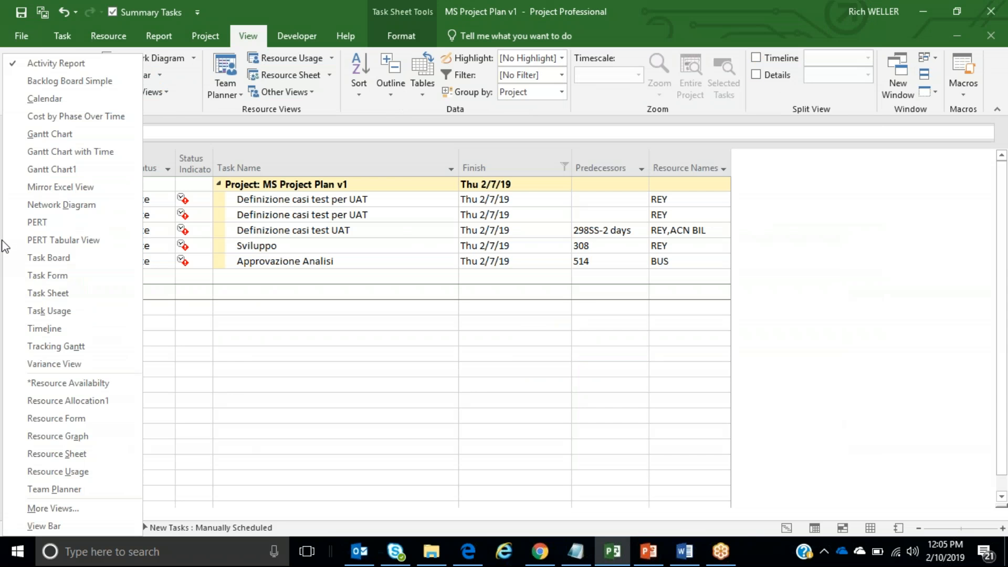
pyautogui.click(50, 134)
pyautogui.scroll(20, 221, 291)
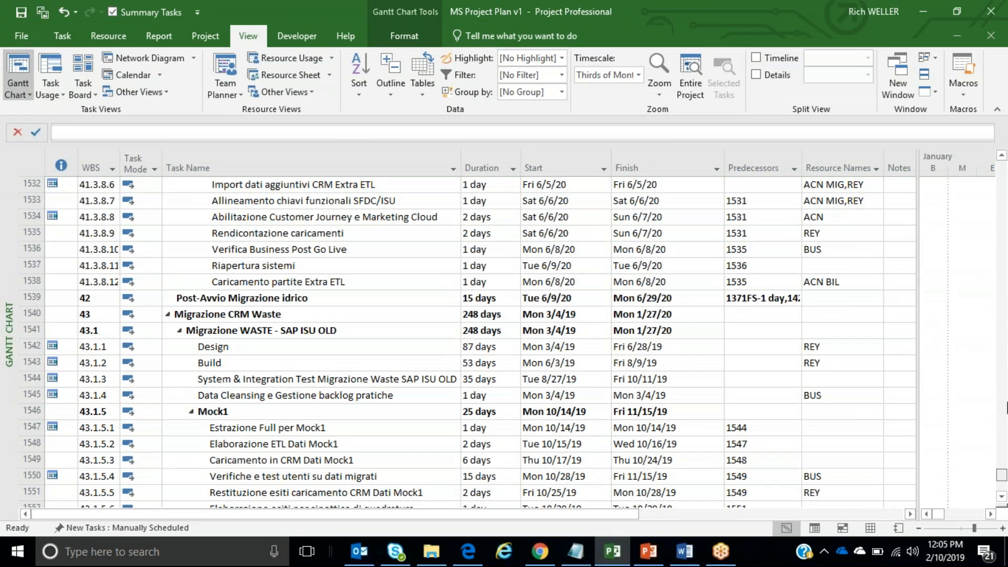
pyautogui.moveTo(1002, 477); pyautogui.dragTo(1002, 169)
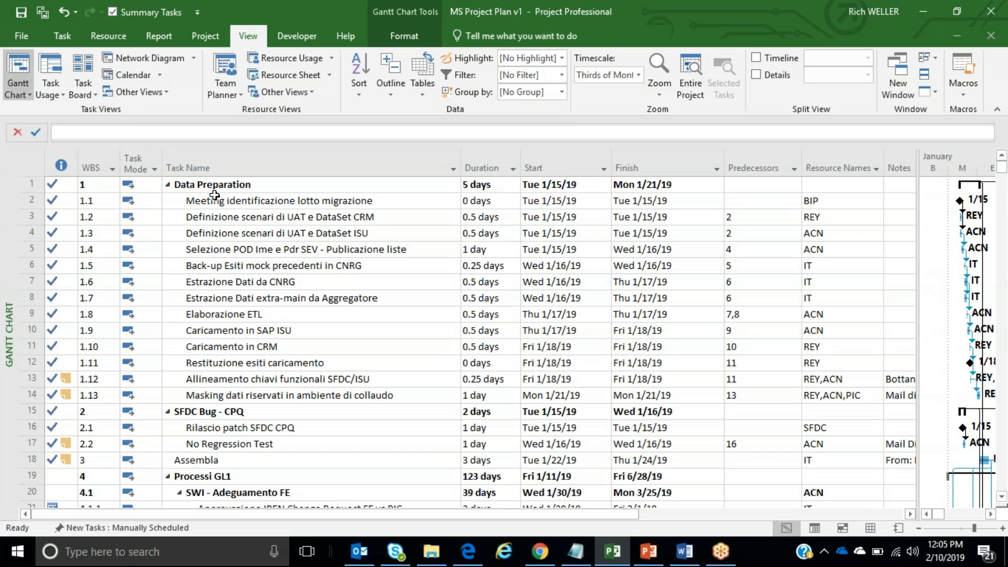
pyautogui.click(413, 35)
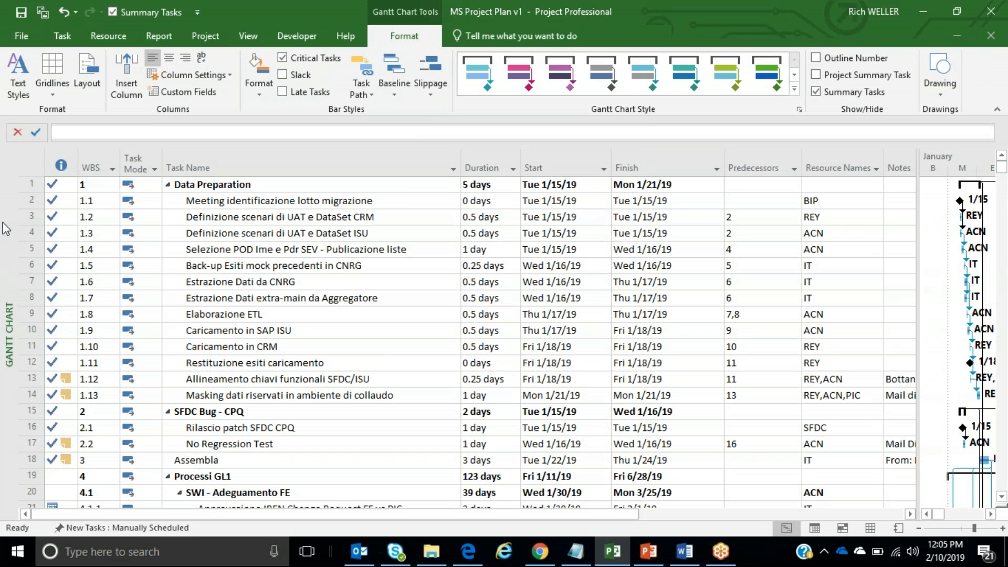
pyautogui.rightClick(8, 261)
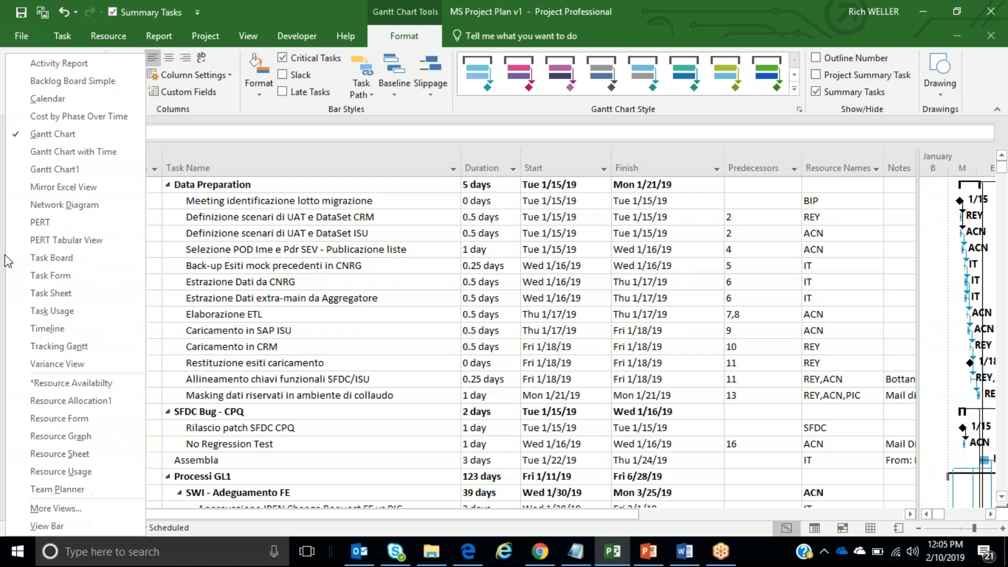
pyautogui.click(43, 64)
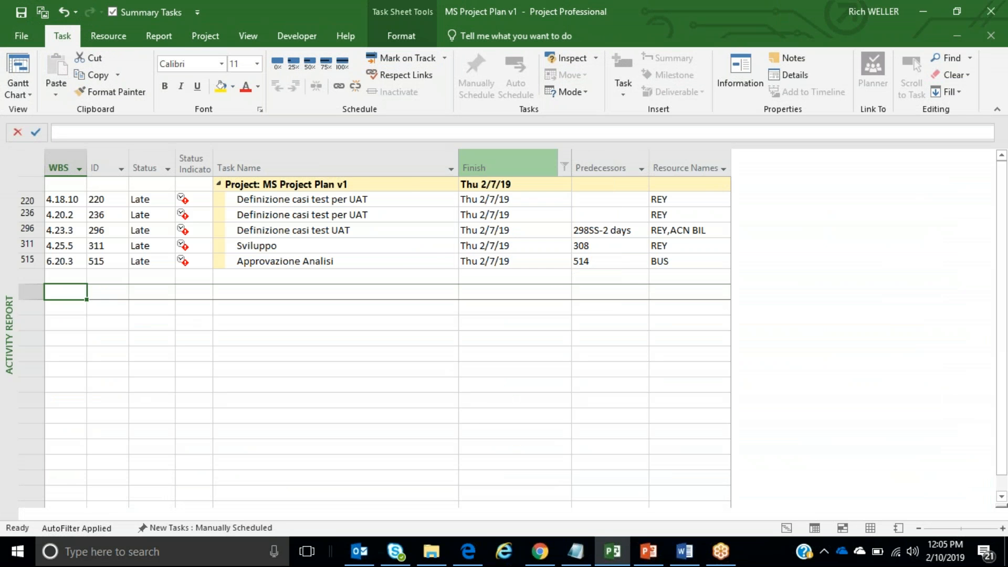
# Step: Change the Finish column's filter to show dates equal to January 9, 2019 5:00 PM
pyautogui.click(565, 167)
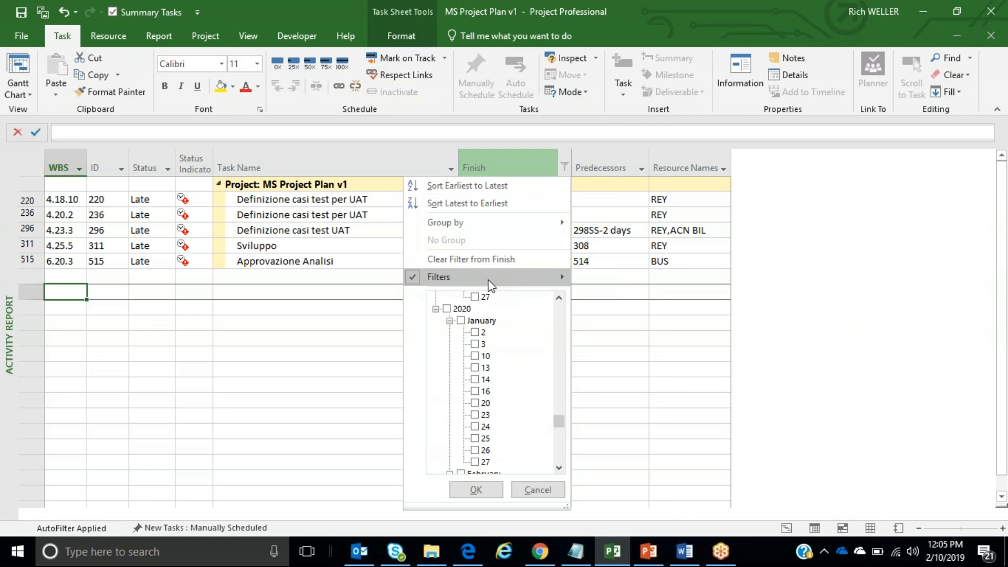
pyautogui.moveTo(491, 286)
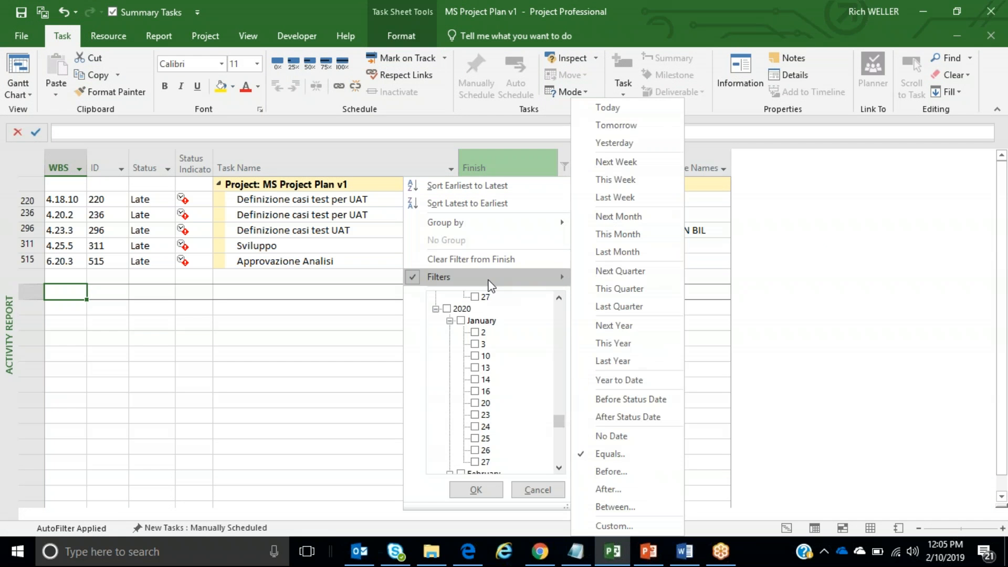
pyautogui.click(630, 460)
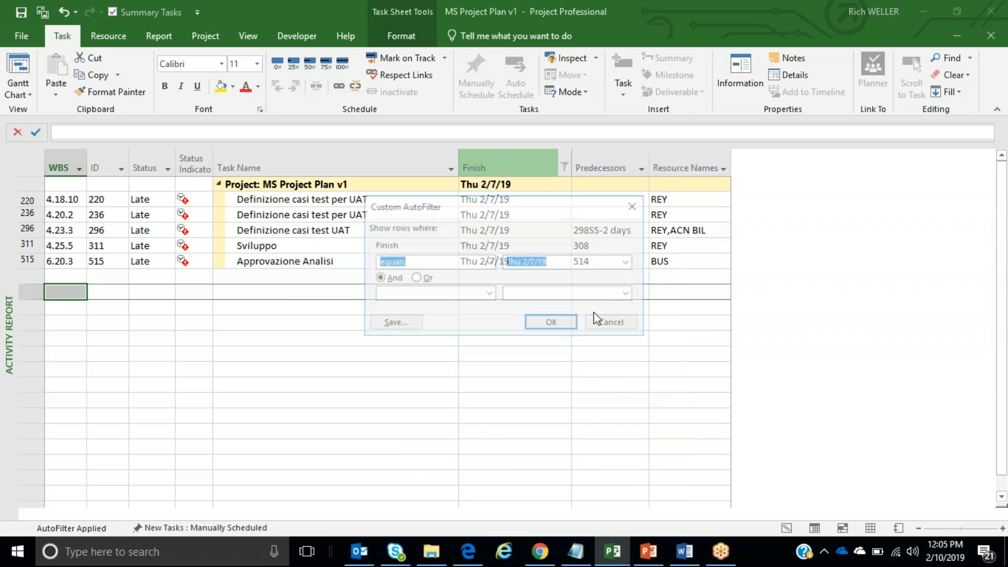
pyautogui.click(628, 262)
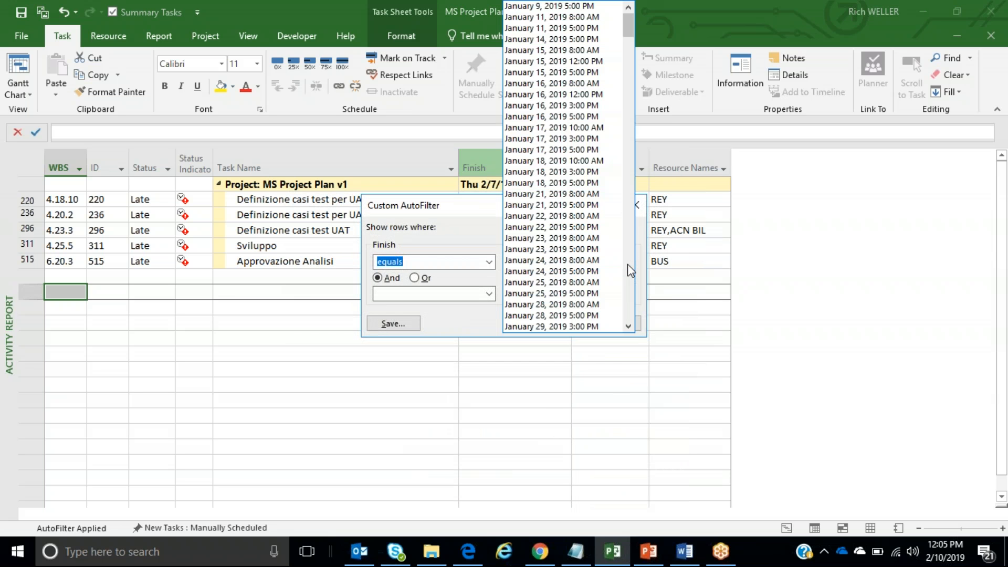
pyautogui.click(535, 6)
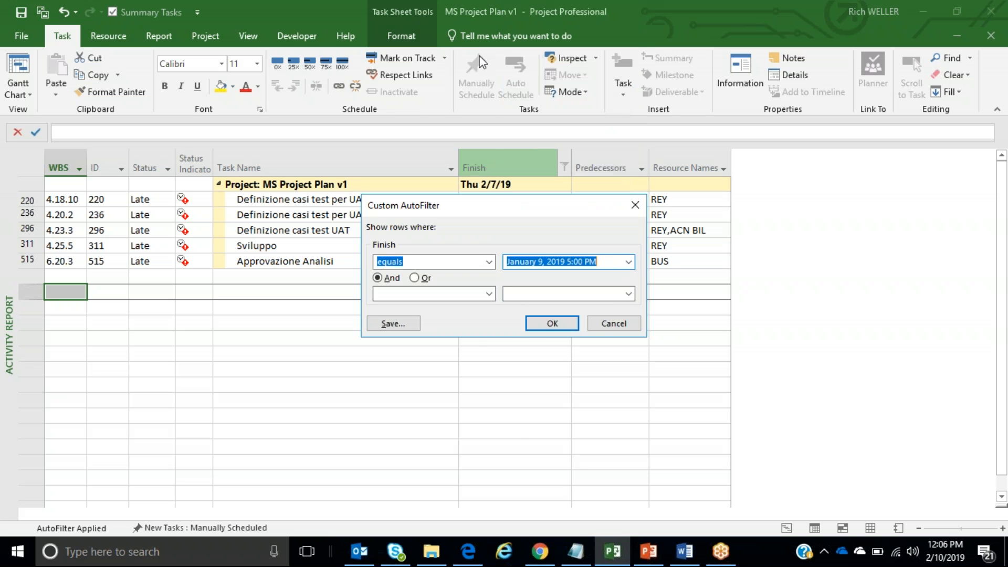
pyautogui.click(554, 330)
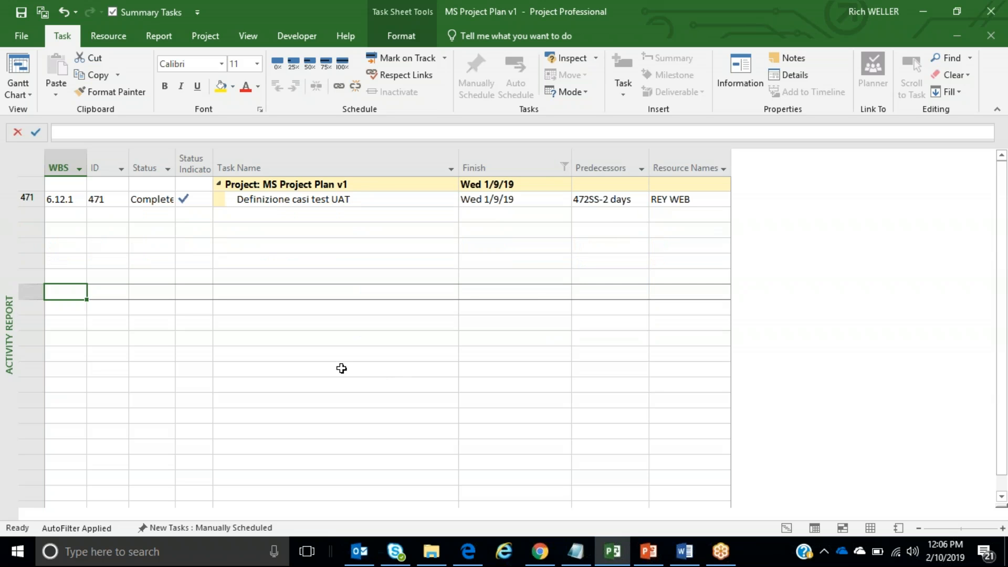
# Step: Paste a screenshot of the filtered Activity Report onto the Activities with Finish Date Today slide in PowerPoint
pyautogui.click(649, 551)
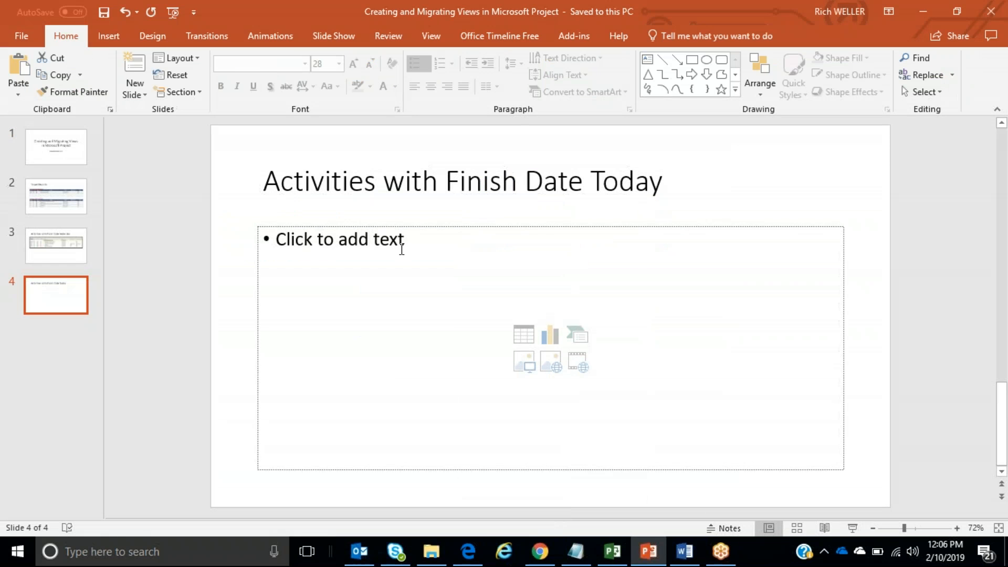
pyautogui.click(257, 314)
pyautogui.hotkey('ctrl', 'v')
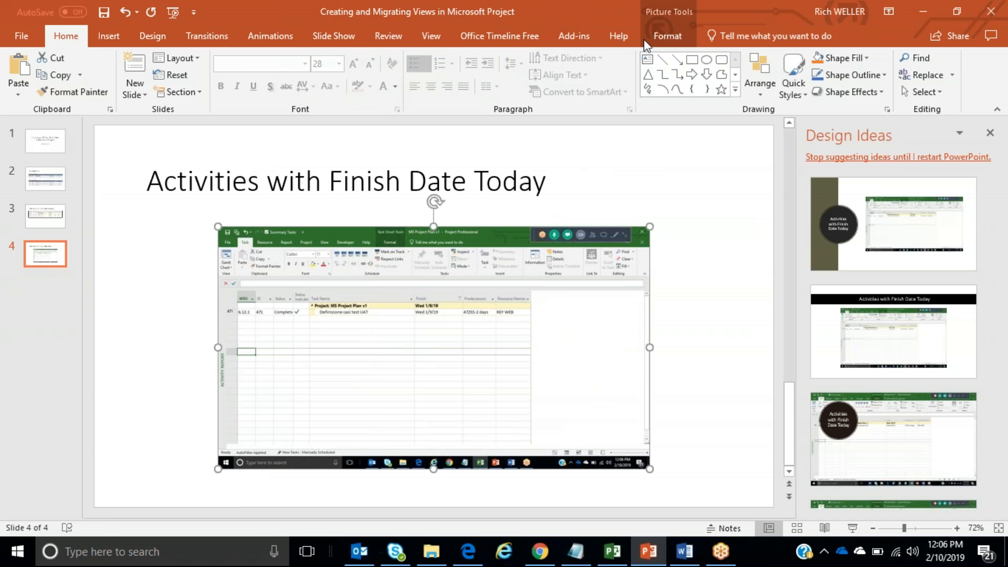
# Step: Crop the pasted screenshot to the report table with its header and task row, about 6.13 by 0.74 inches
pyautogui.click(649, 36)
pyautogui.click(848, 97)
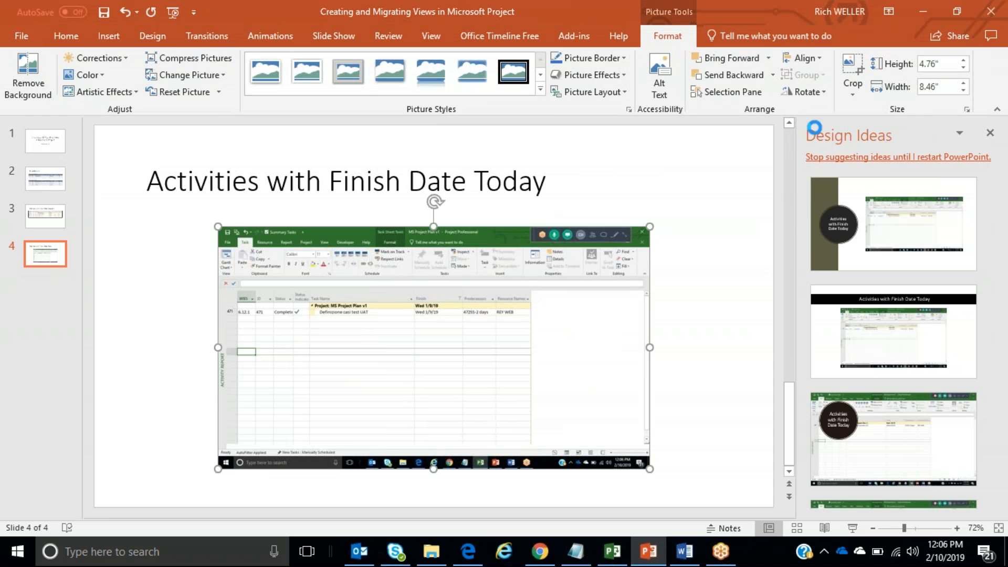
pyautogui.click(864, 111)
pyautogui.moveTo(434, 227); pyautogui.dragTo(439, 291)
pyautogui.moveTo(763, 371); pyautogui.dragTo(646, 373)
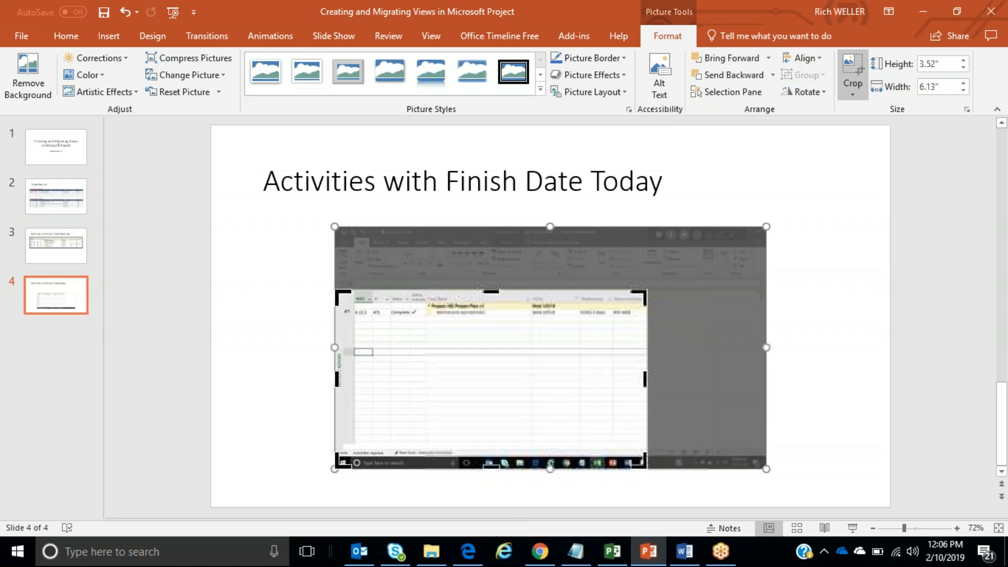
pyautogui.moveTo(491, 467); pyautogui.dragTo(494, 326)
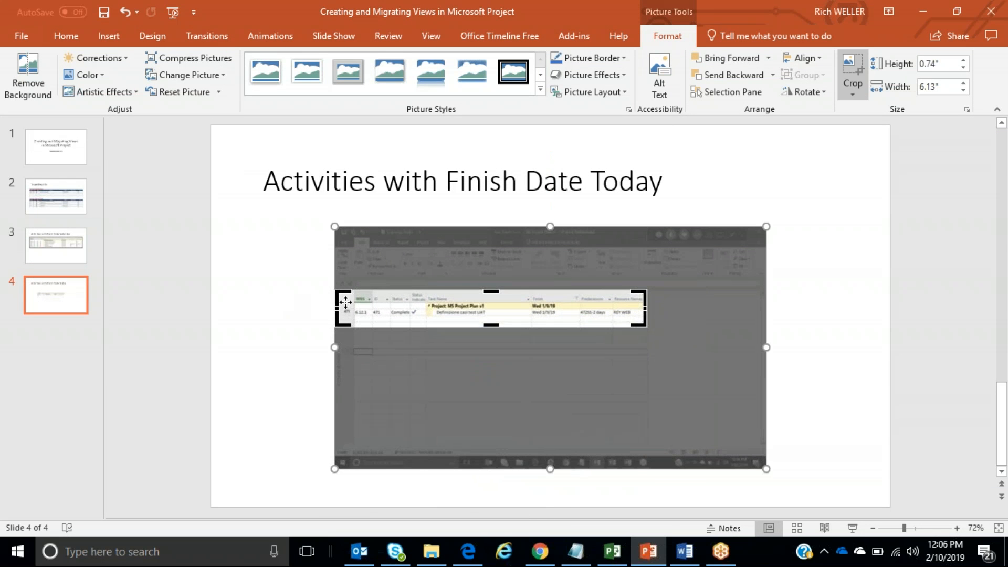
pyautogui.click(280, 322)
# Step: Move the cropped report picture beneath the slide title and enlarge it to about 12.02 by 1.45 inches
pyautogui.moveTo(533, 317); pyautogui.dragTo(435, 258)
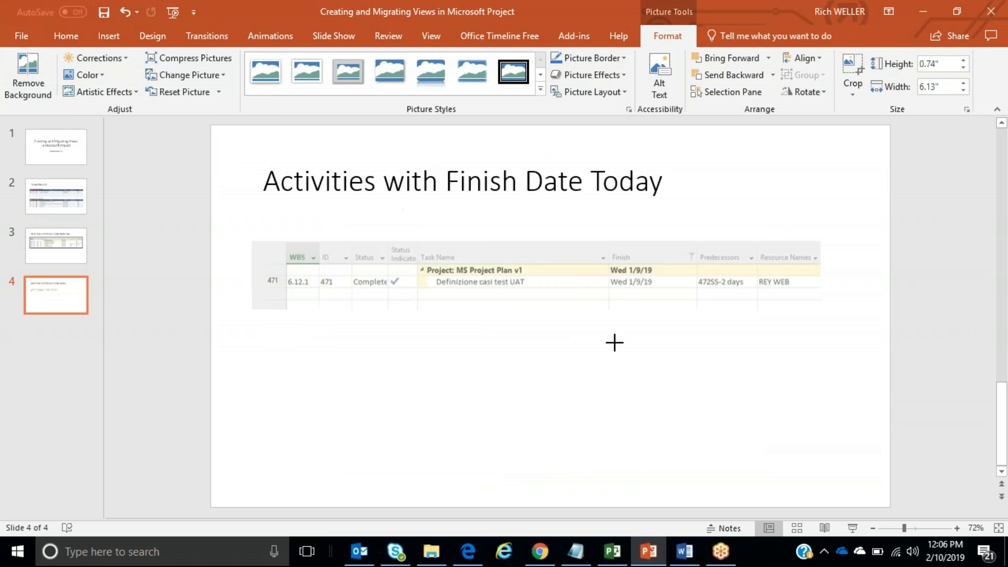
pyautogui.moveTo(607, 318); pyautogui.dragTo(603, 314)
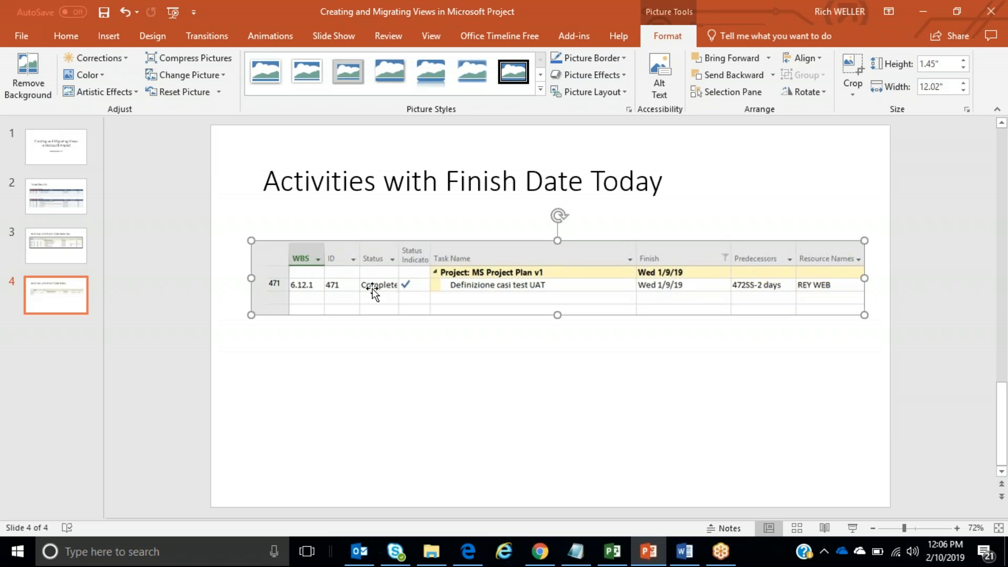
# Step: Crop the row-number column off the report picture, reducing its width to about 11.31 inches, and align it under the title
pyautogui.click(854, 96)
pyautogui.click(856, 105)
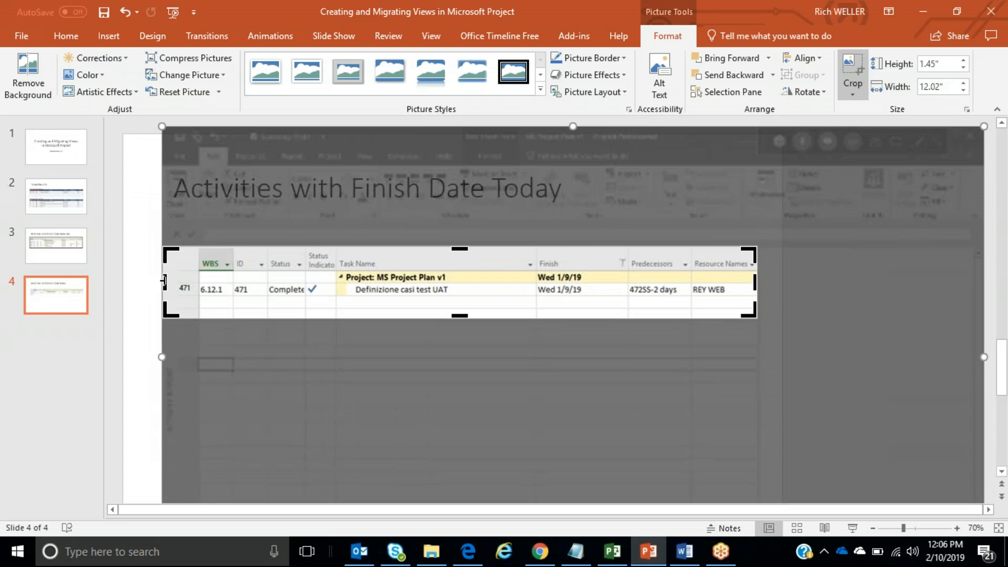
pyautogui.moveTo(163, 284); pyautogui.dragTo(298, 293)
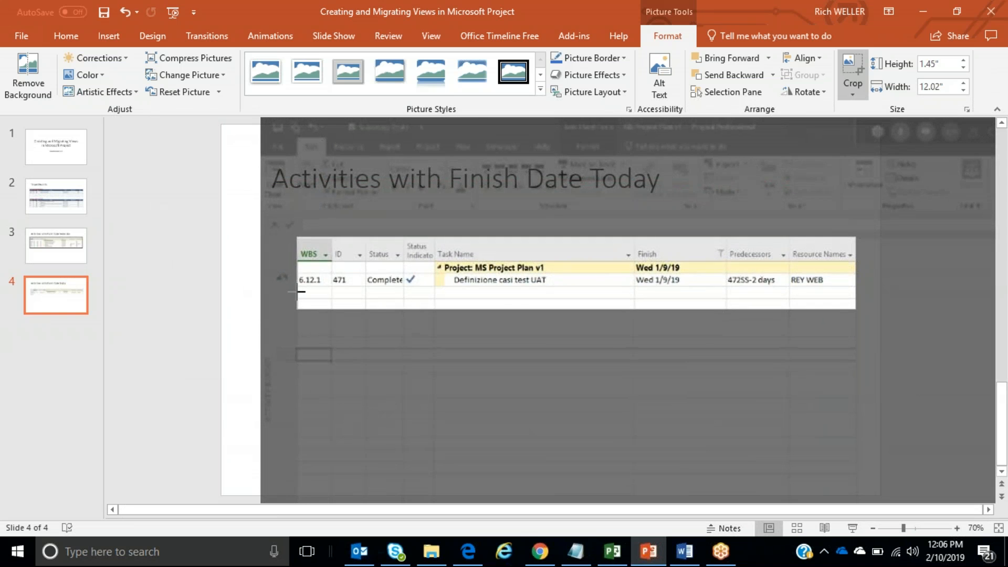
pyautogui.click(131, 281)
pyautogui.moveTo(673, 271); pyautogui.dragTo(652, 259)
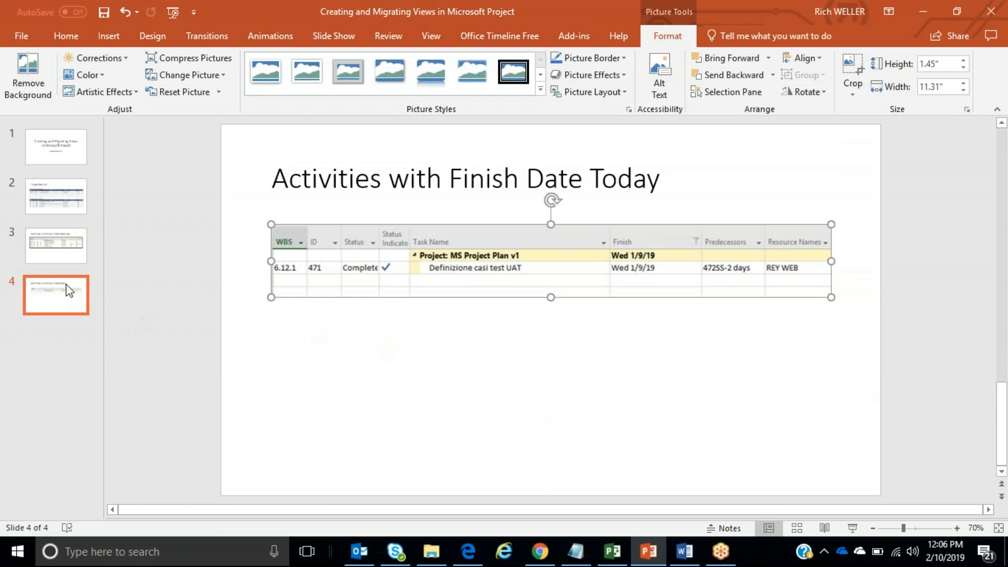
# Step: Copy the picture formatting from the Activities with Finish Date Yesterday slide onto the Today slide's picture, and save the presentation
pyautogui.click(68, 246)
pyautogui.doubleClick(468, 218)
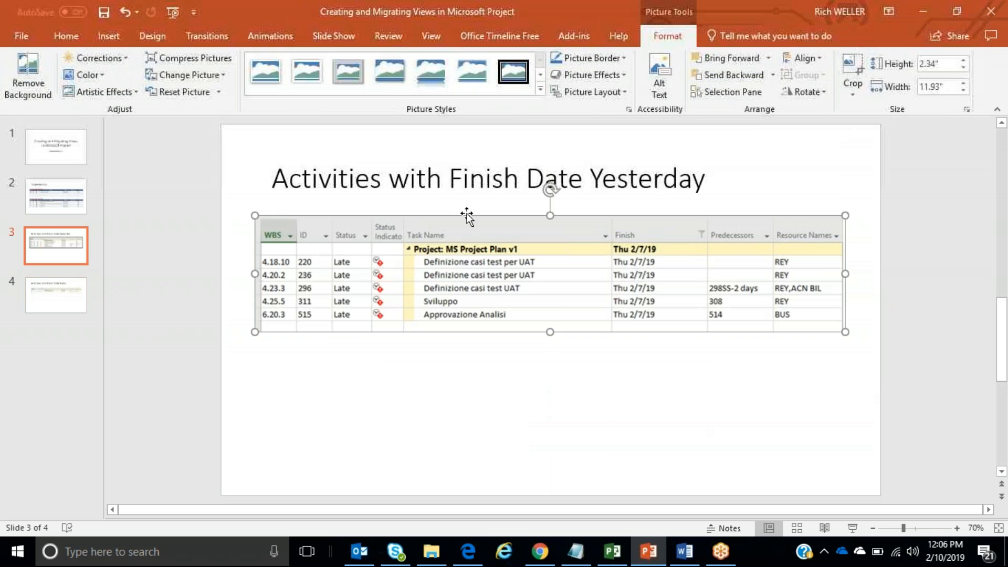
pyautogui.click(79, 36)
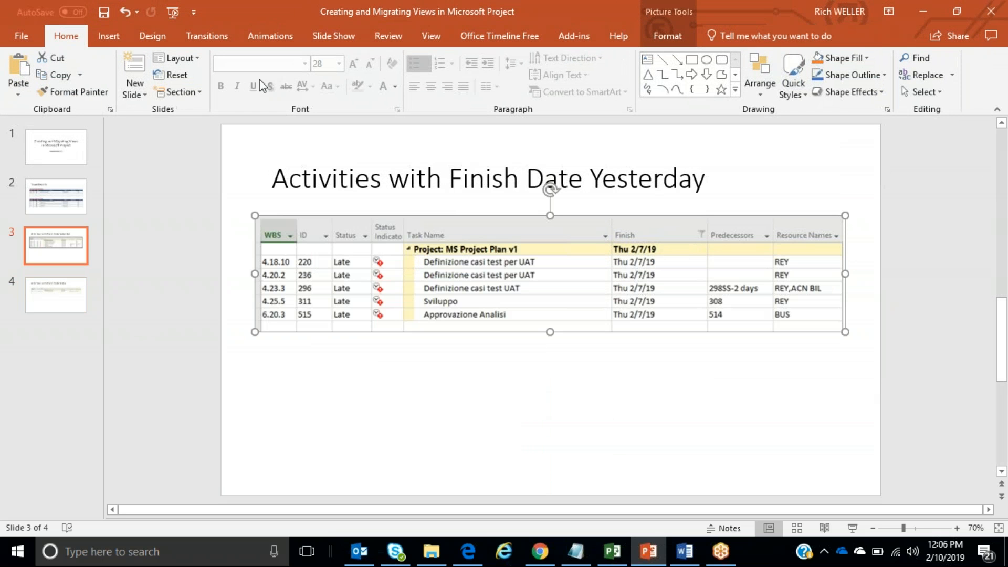
pyautogui.click(31, 307)
pyautogui.click(450, 292)
pyautogui.click(483, 366)
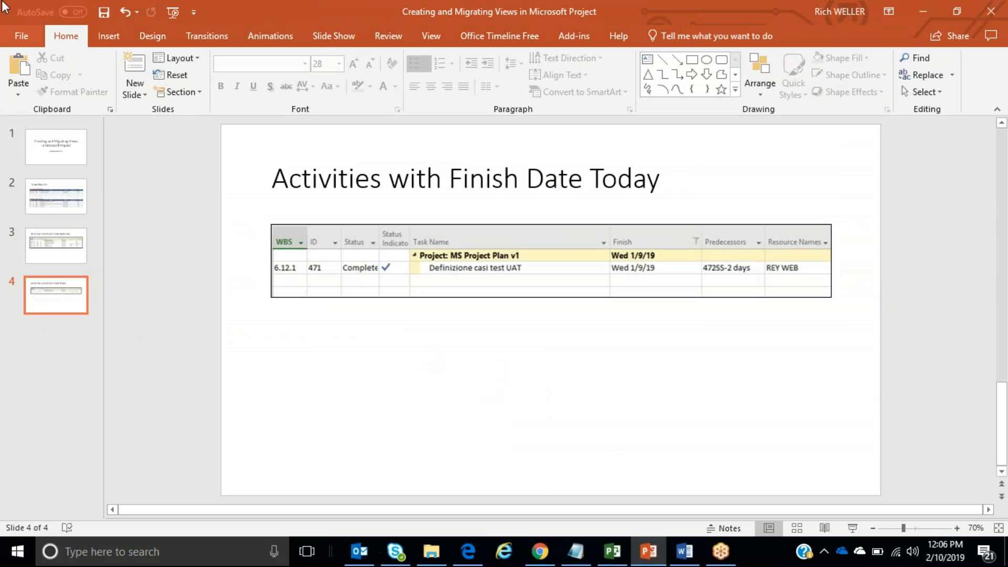
pyautogui.click(104, 13)
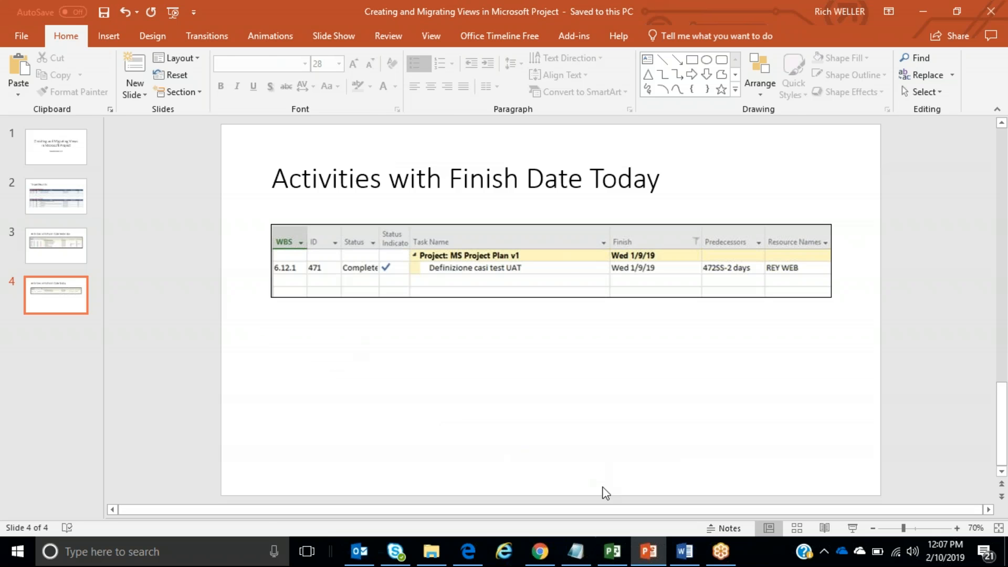
# Step: Switch to Microsoft Project and change from the Activity Report to the Gantt Chart view, showing the first tasks
pyautogui.click(614, 552)
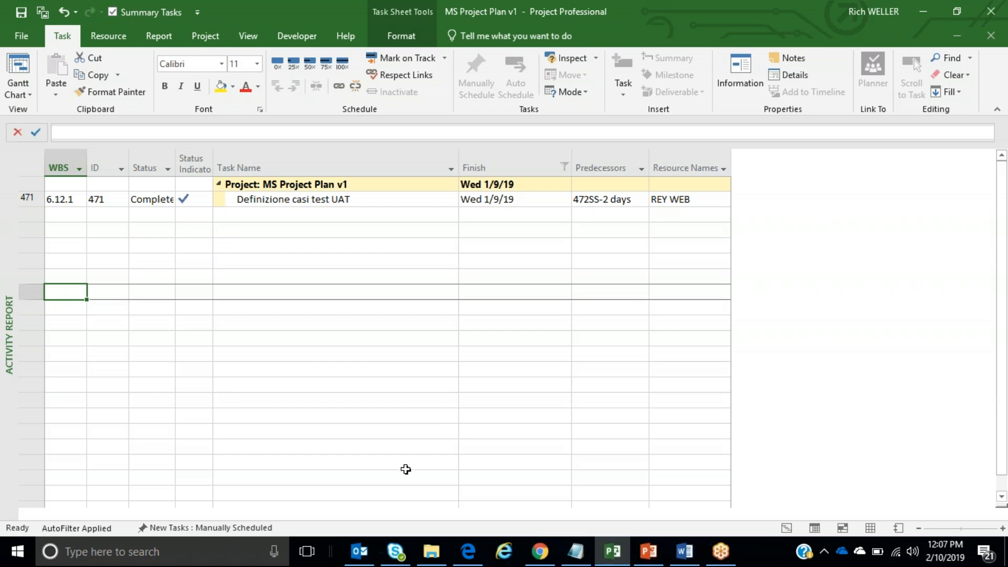
pyautogui.click(565, 169)
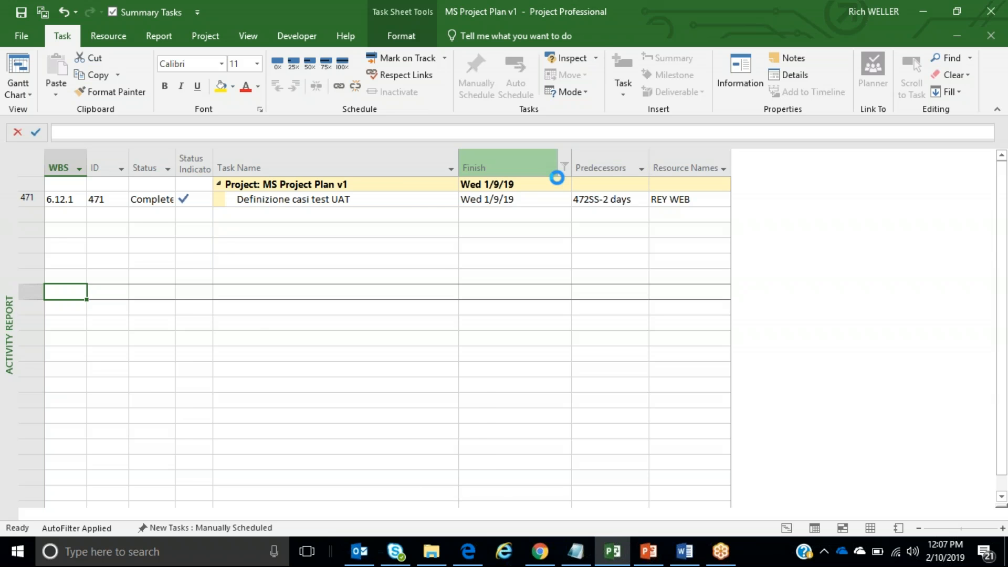
pyautogui.click(351, 256)
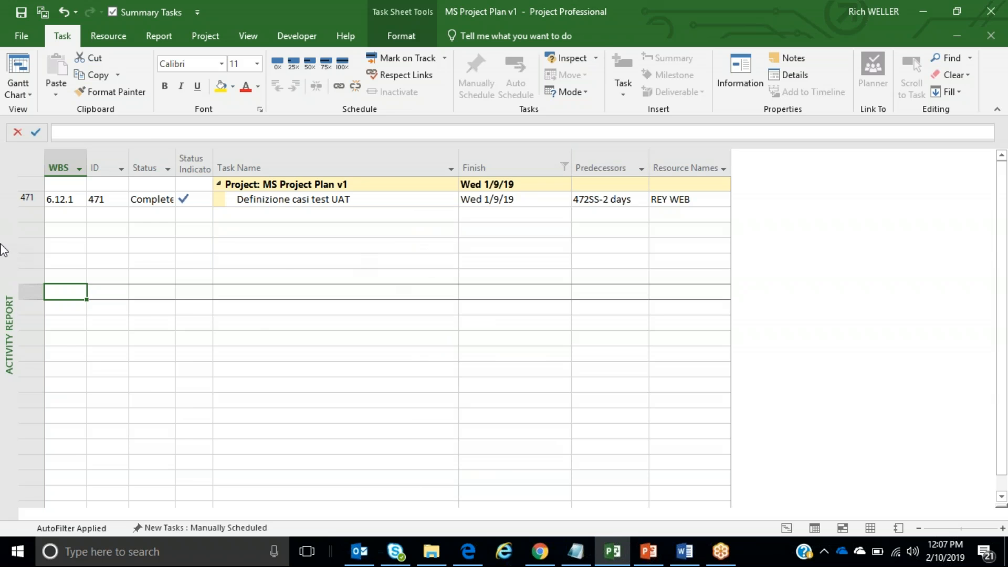
pyautogui.rightClick(12, 228)
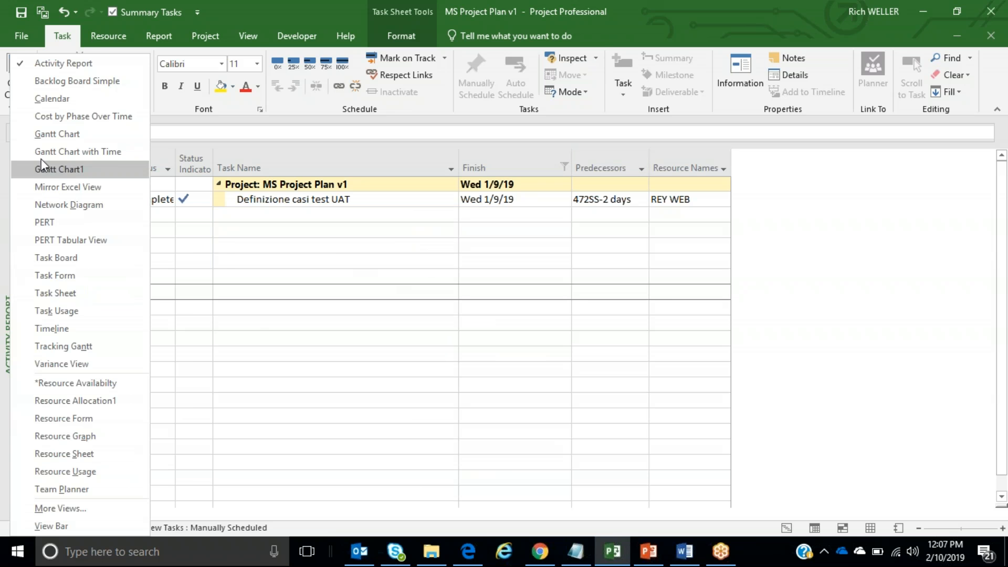
pyautogui.click(51, 136)
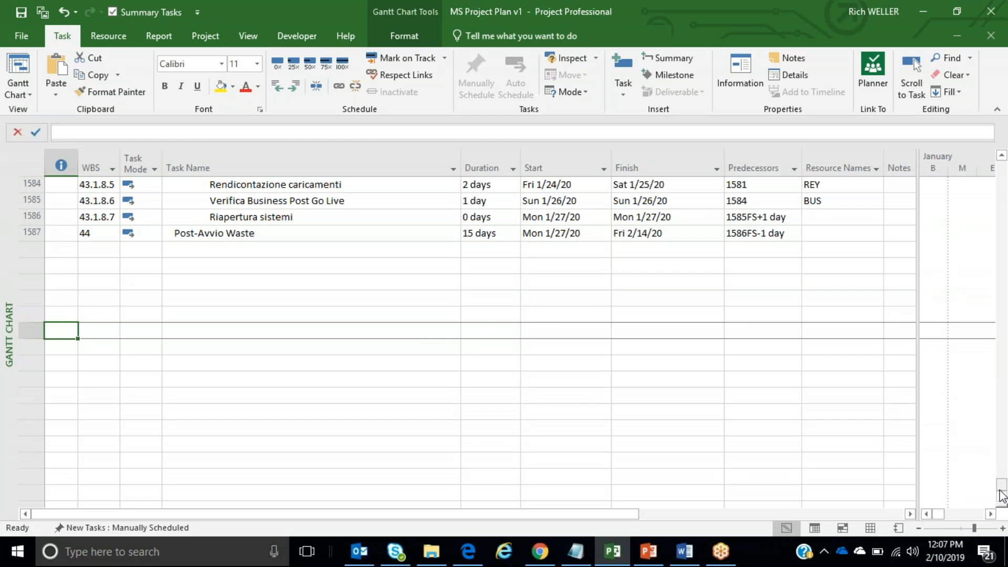
pyautogui.moveTo(1002, 486); pyautogui.dragTo(1002, 166)
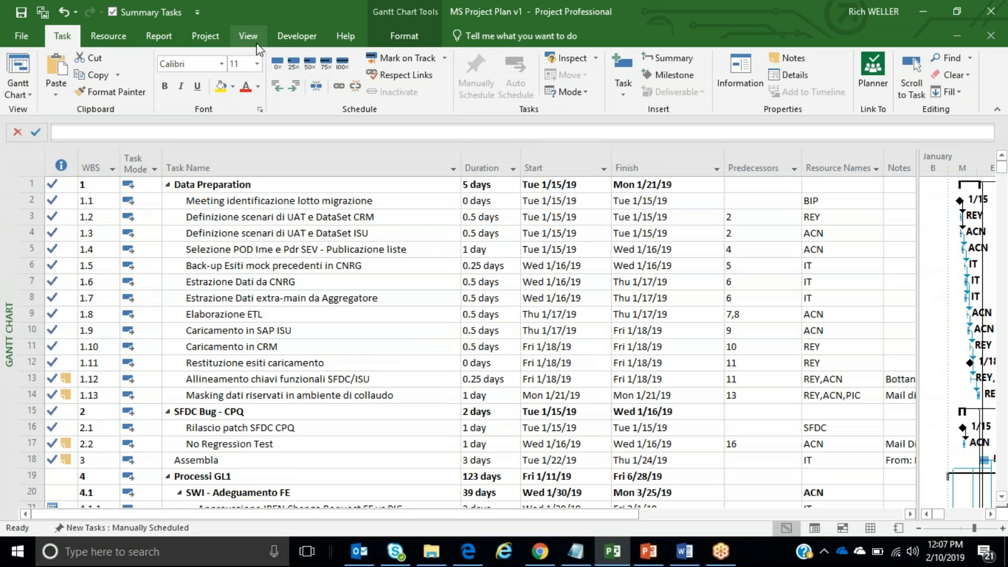
# Step: Collapse the task outline to Level 1, select the first task row, and save the project plan
pyautogui.click(236, 36)
pyautogui.click(396, 88)
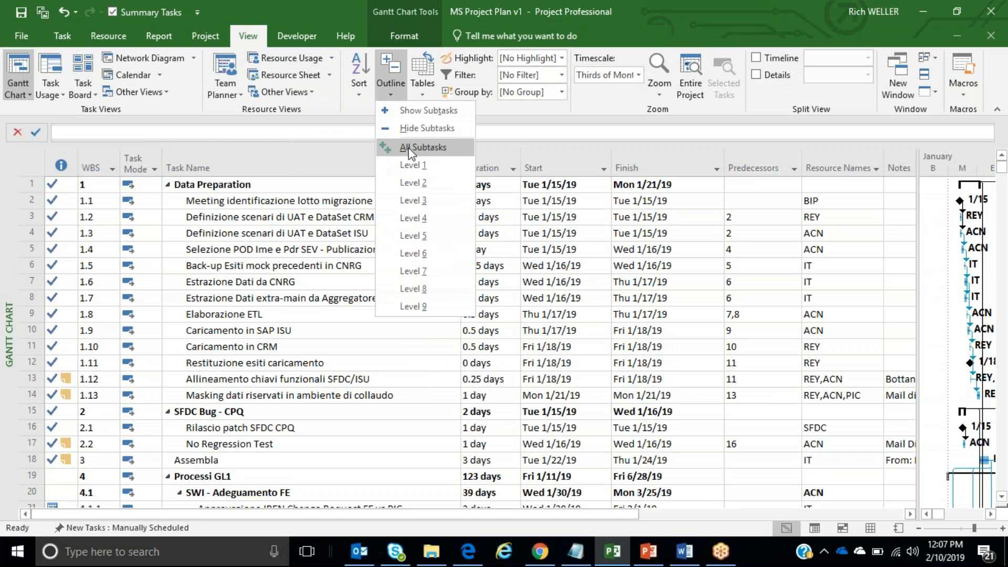
pyautogui.click(410, 166)
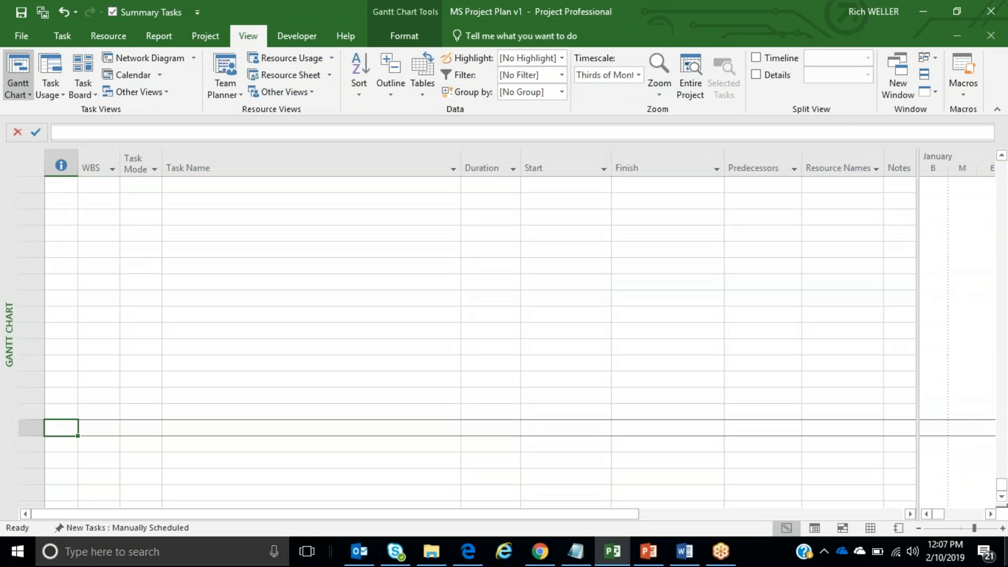
pyautogui.moveTo(1002, 482); pyautogui.dragTo(1007, 178)
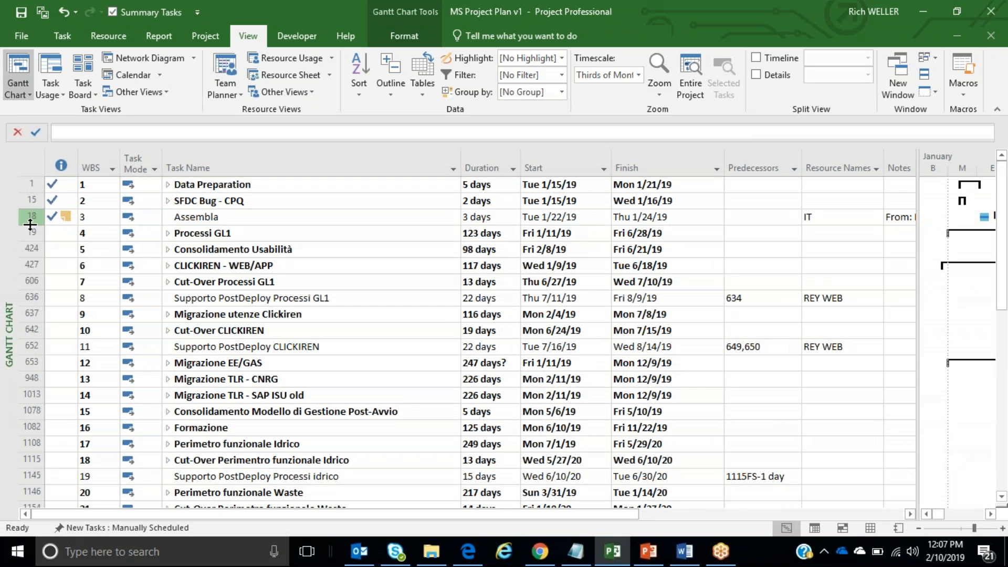
pyautogui.click(60, 185)
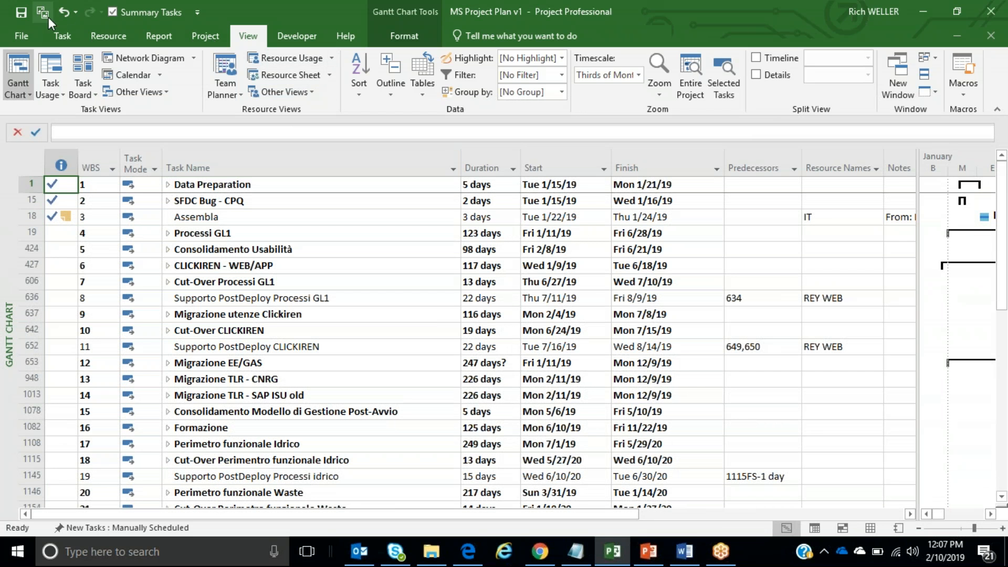
pyautogui.click(23, 14)
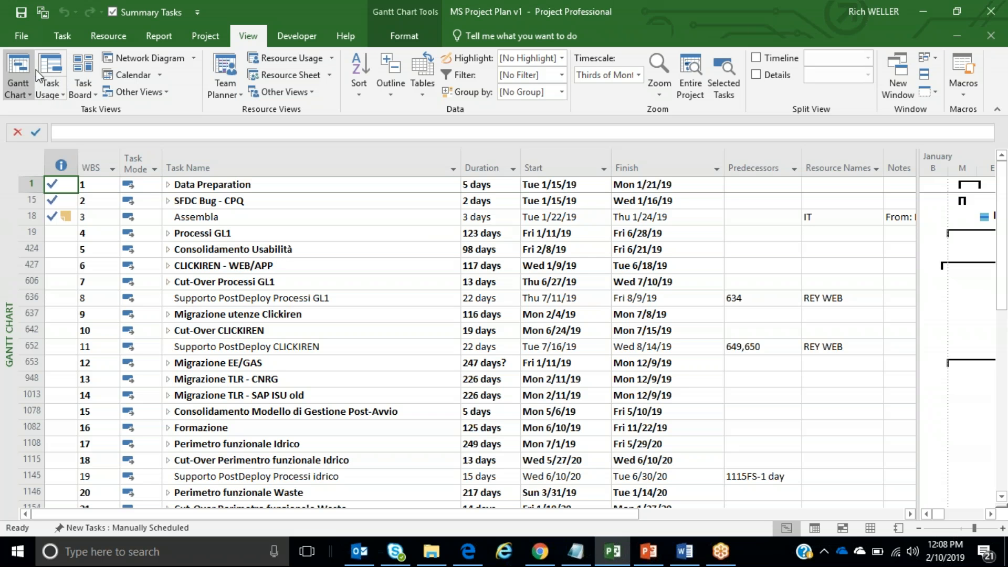
# Step: Create a new blank project
pyautogui.click(17, 41)
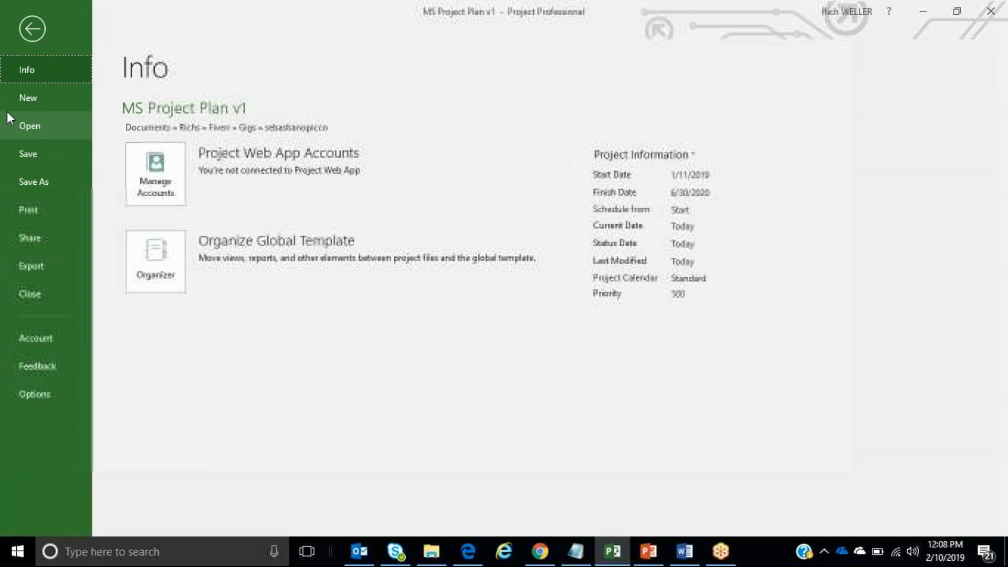
pyautogui.click(15, 100)
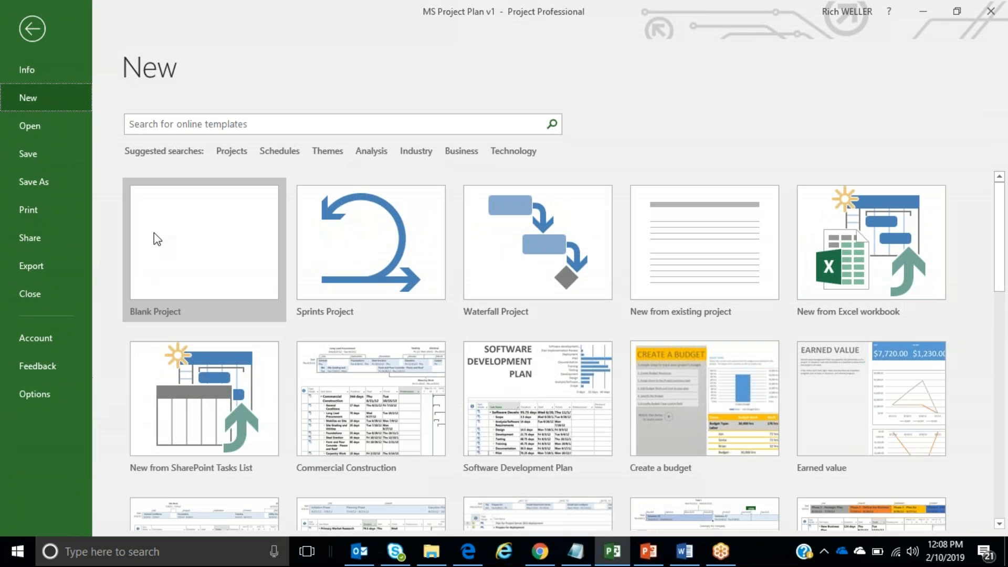
pyautogui.click(154, 234)
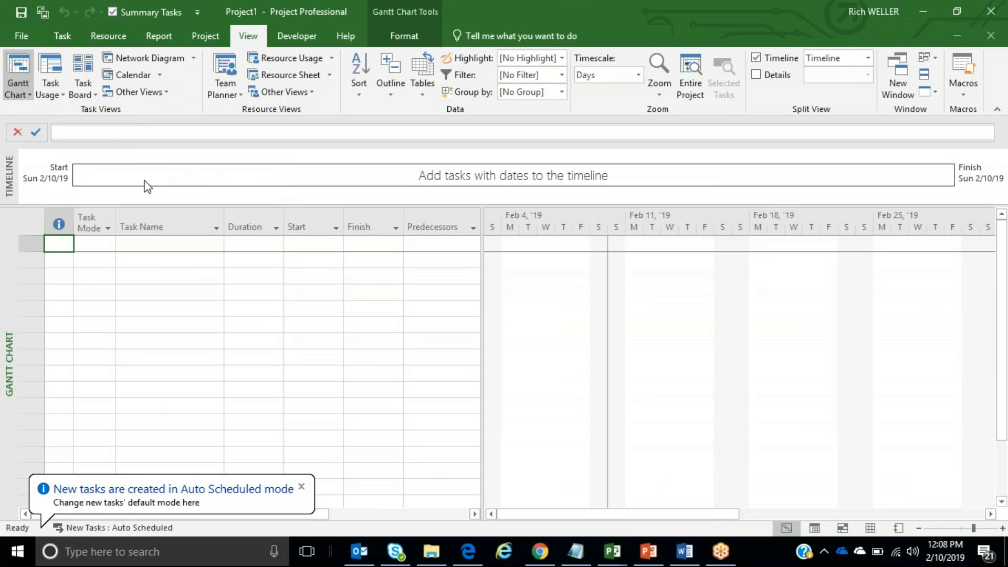
pyautogui.moveTo(157, 205); pyautogui.dragTo(8, 27)
# Step: Start saving the new project under a new name, browsing from Documents through the personal folder to Fiverr, Gigs and the client's folder
pyautogui.click(14, 32)
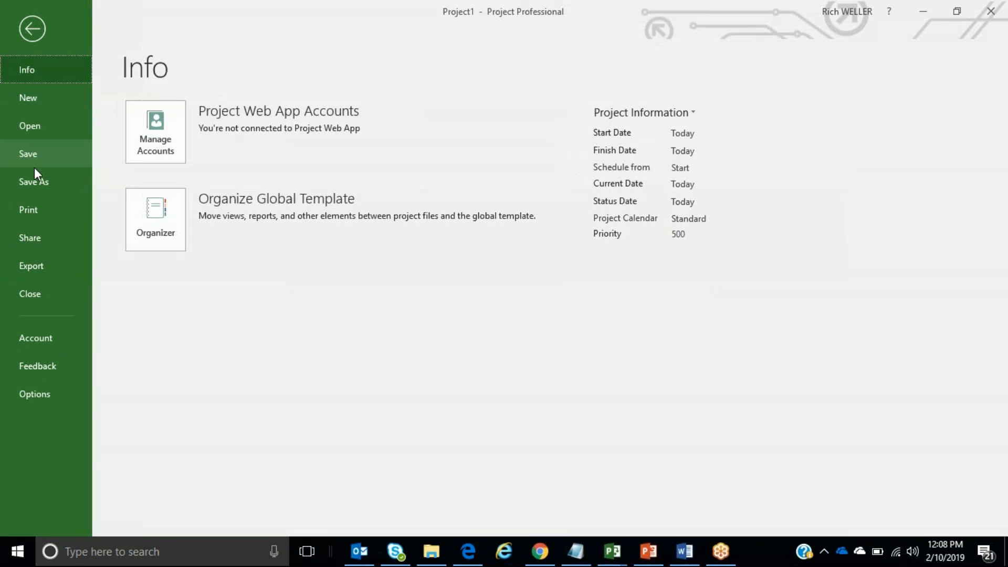
pyautogui.click(34, 180)
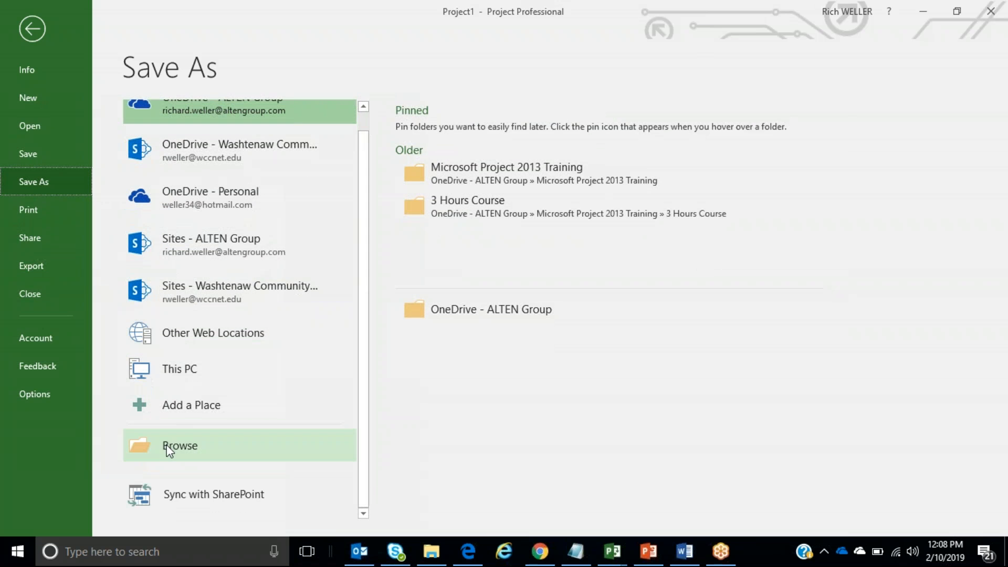
pyautogui.click(168, 451)
pyautogui.click(489, 166)
pyautogui.scroll(-10, 488, 166)
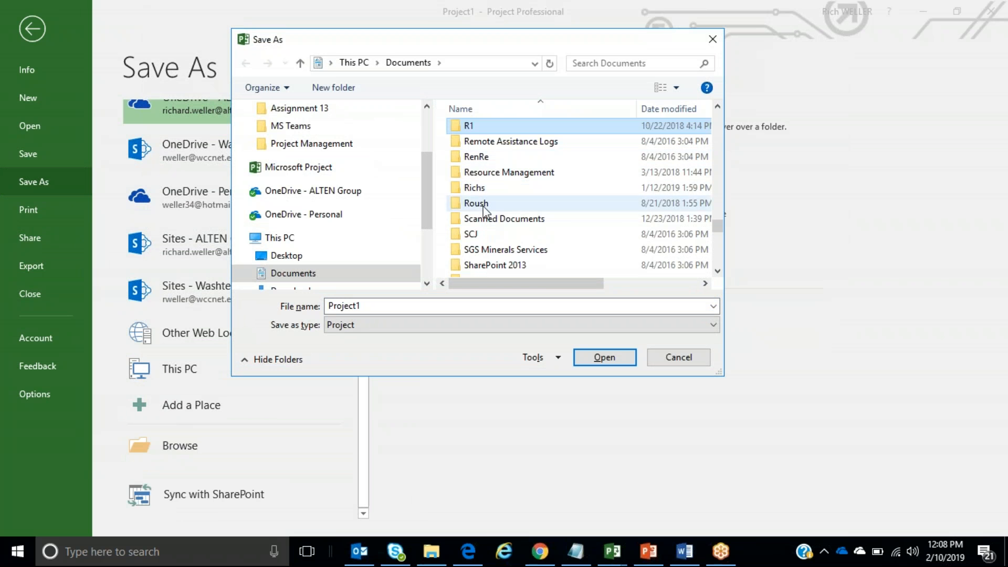
pyautogui.doubleClick(479, 191)
pyautogui.click(480, 162)
pyautogui.scroll(-3, 480, 158)
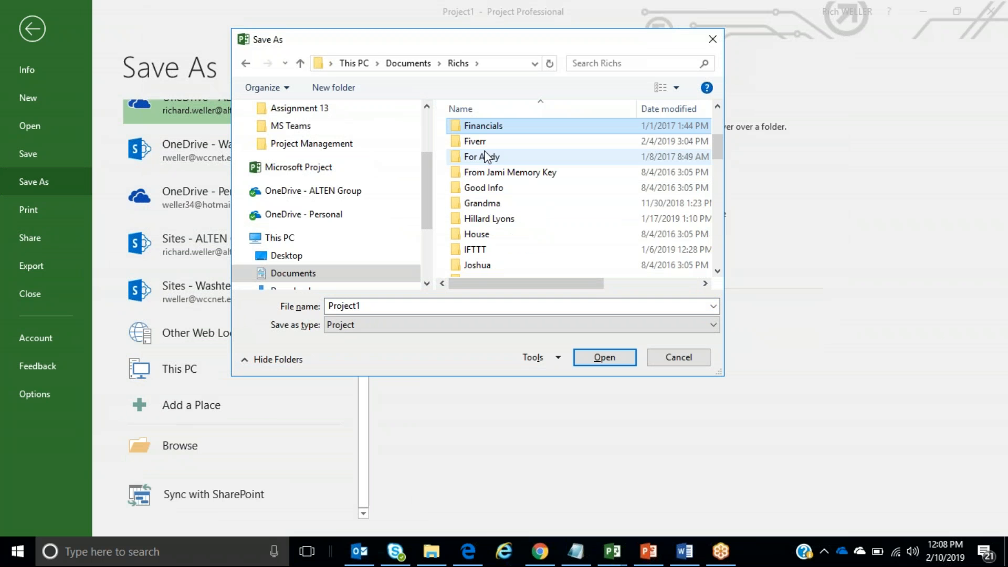
pyautogui.click(486, 143)
pyautogui.doubleClick(487, 144)
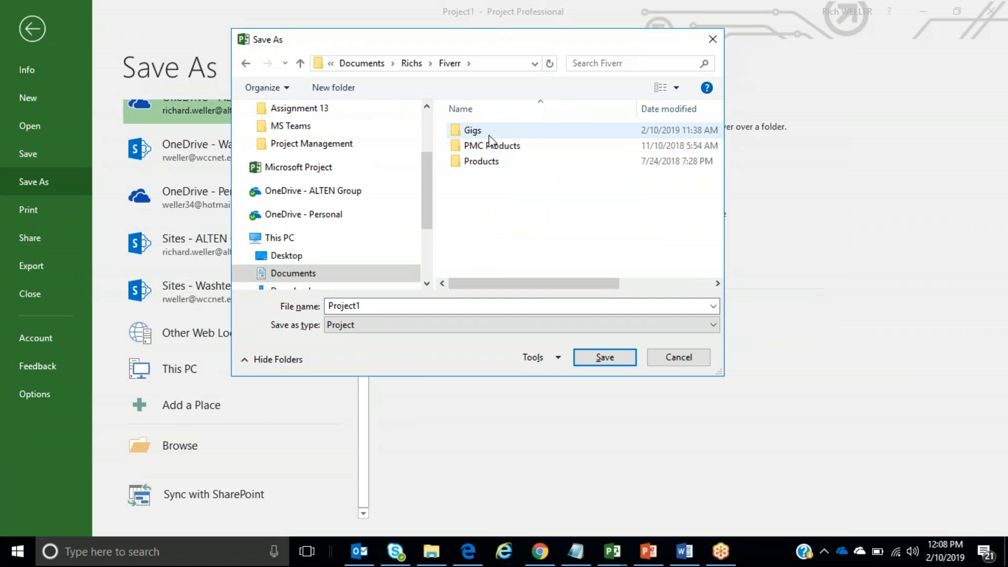
pyautogui.doubleClick(490, 132)
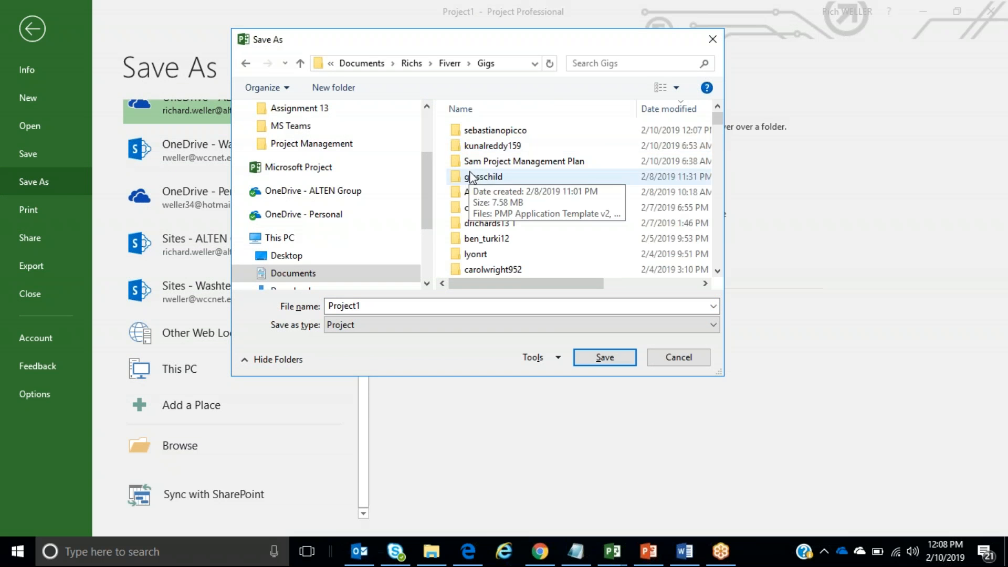
pyautogui.doubleClick(493, 132)
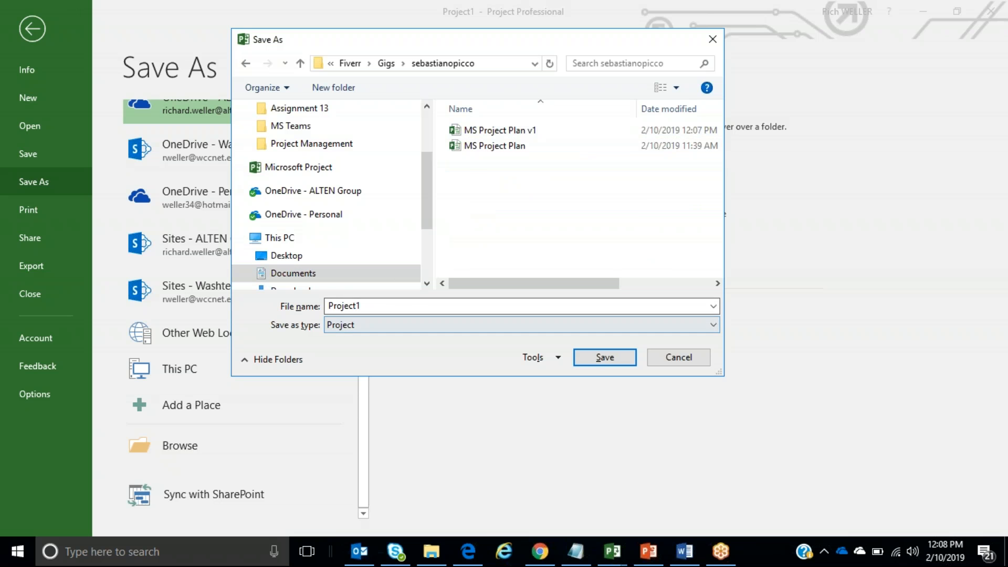
# Step: Name the file Test Project and save it in the client's folder
pyautogui.click(368, 308)
pyautogui.write('Test Project')
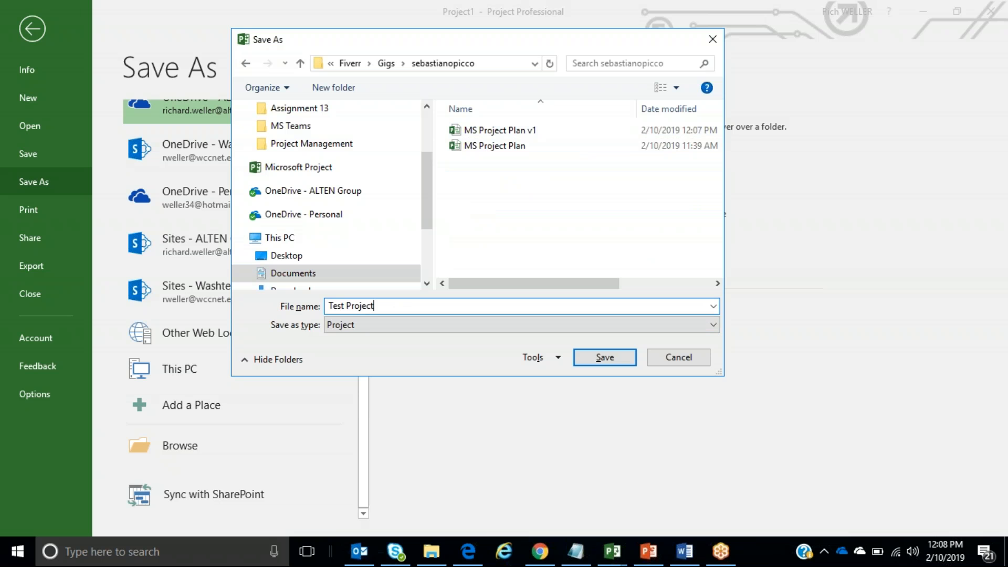
pyautogui.click(606, 360)
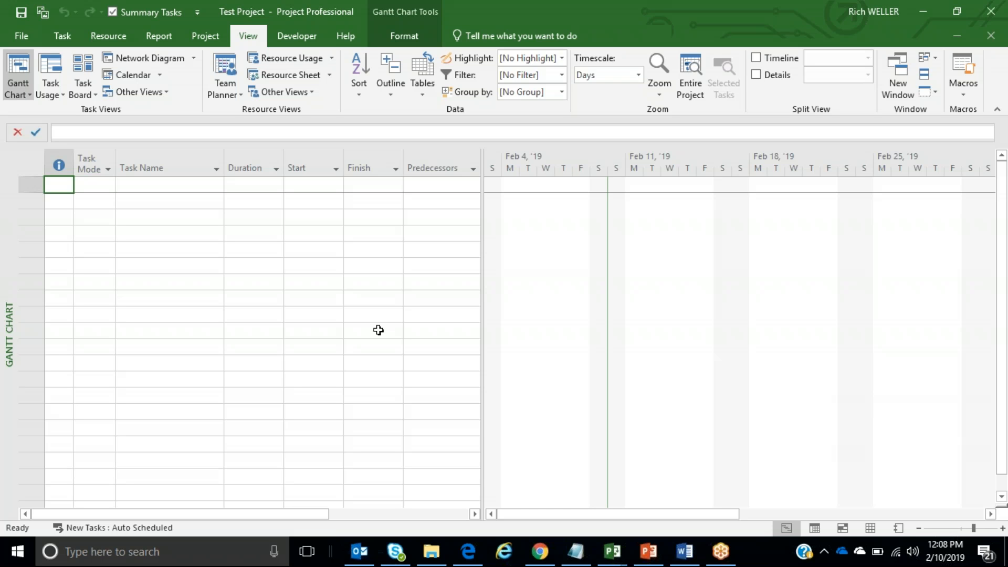
# Step: Open the Organizer and copy the Activity Report view from MS Project Plan v1 into Test Project
pyautogui.click(21, 38)
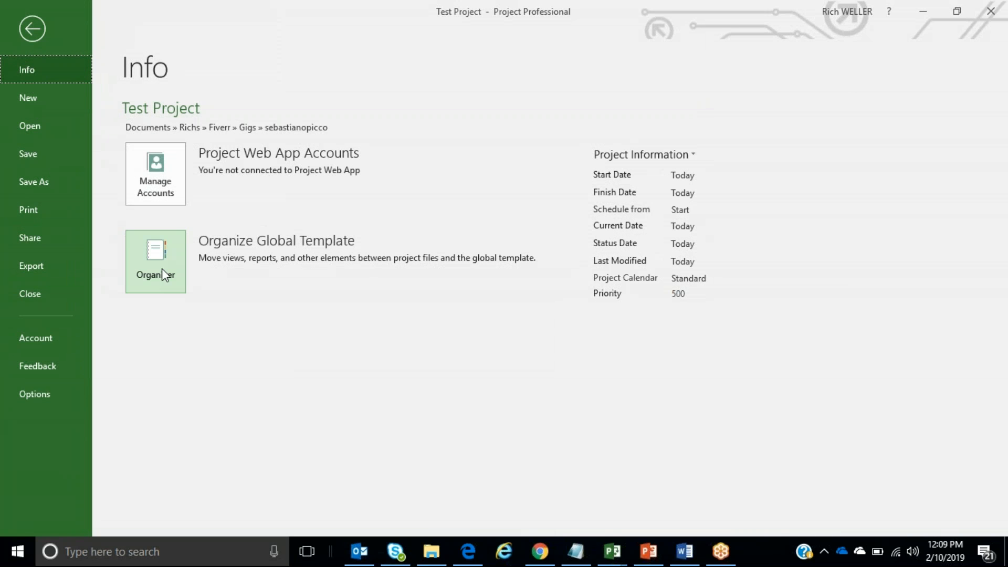
pyautogui.click(161, 269)
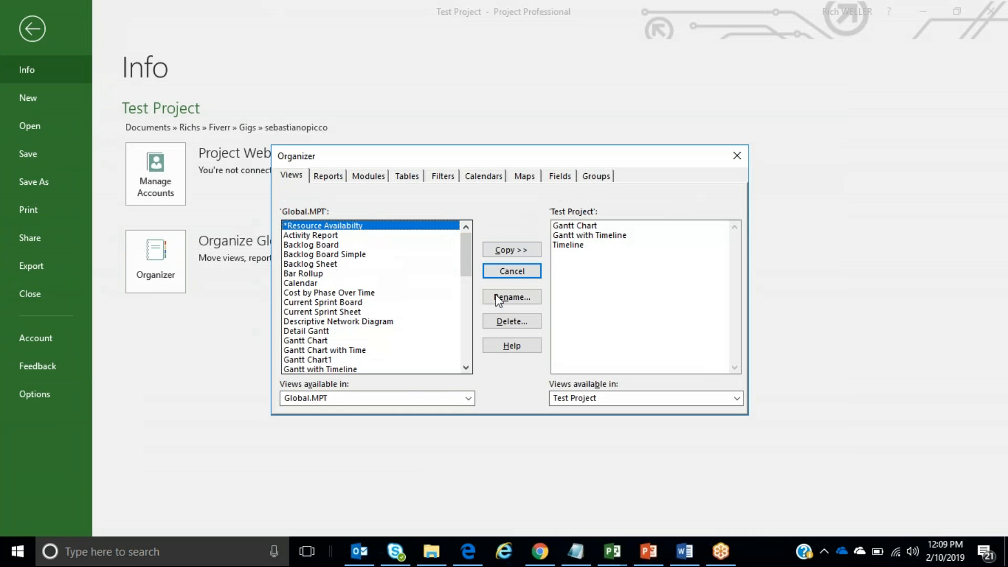
pyautogui.click(469, 398)
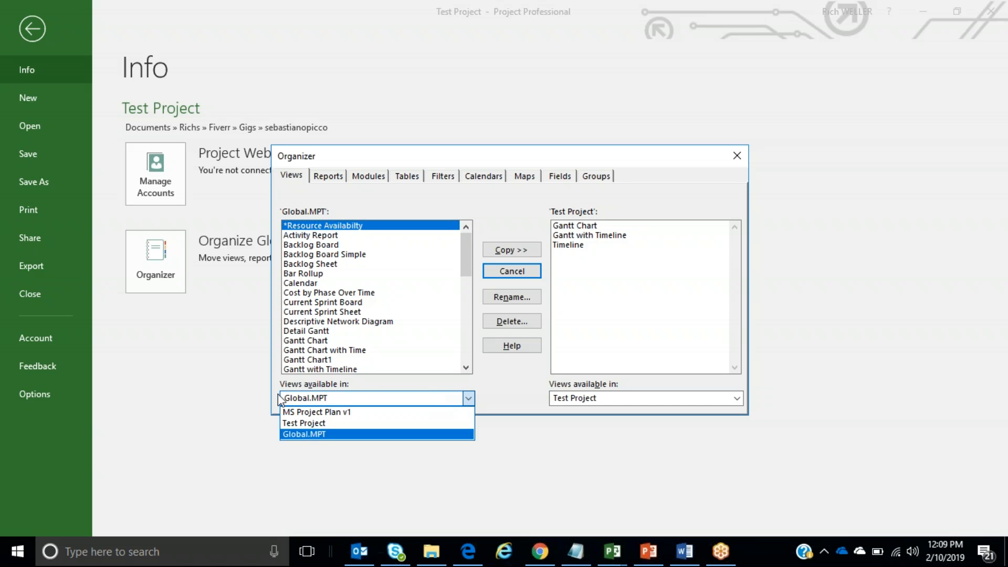
pyautogui.click(323, 414)
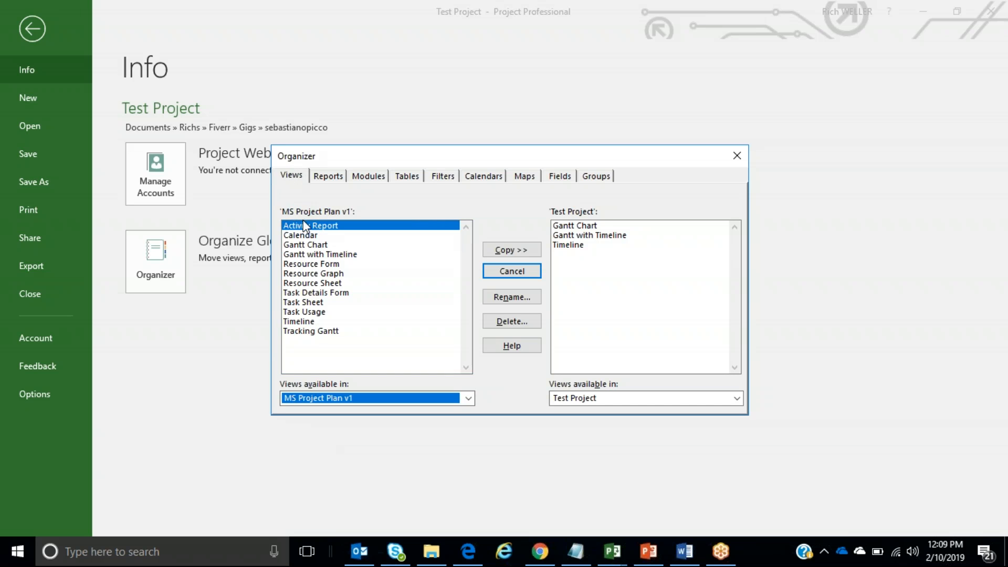
pyautogui.click(507, 254)
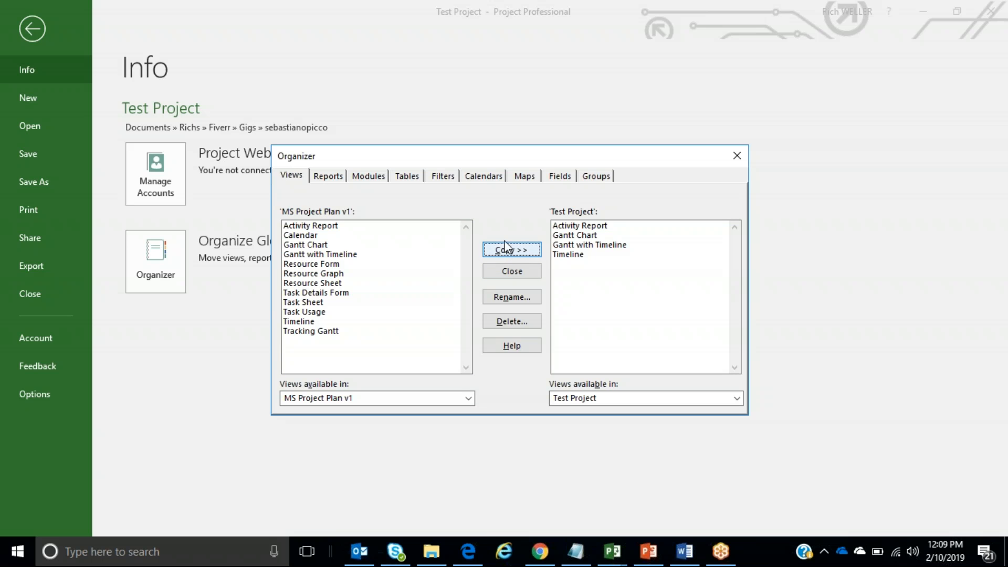
# Step: Copy the Activity Report Table from MS Project Plan v1 into Test Project and close the Organizer
pyautogui.click(413, 177)
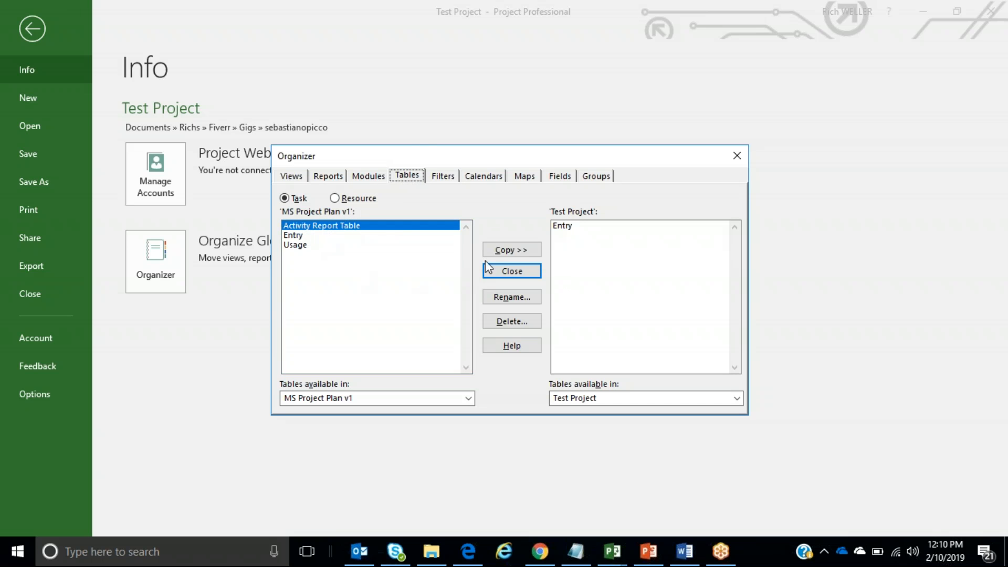
pyautogui.click(519, 251)
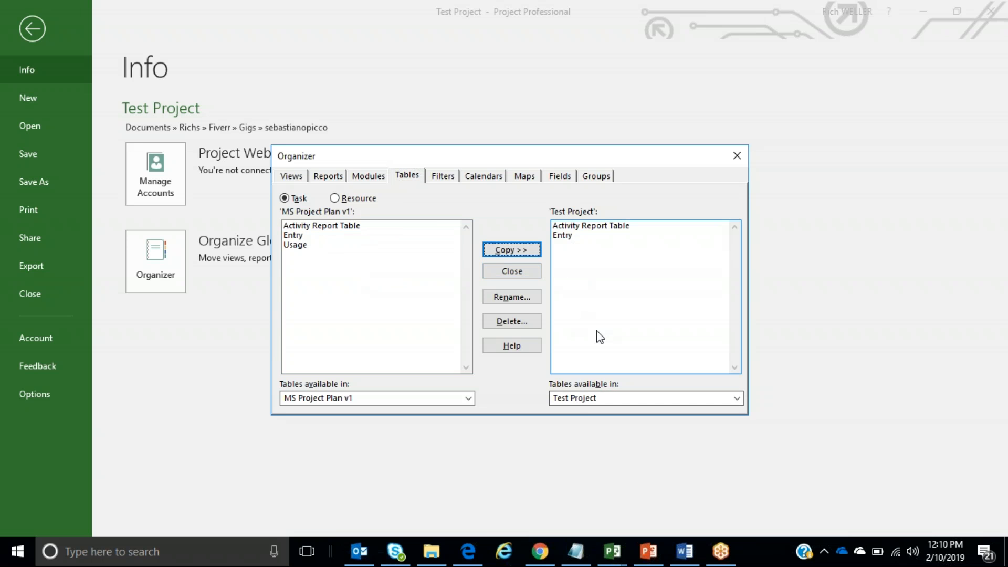
pyautogui.click(736, 157)
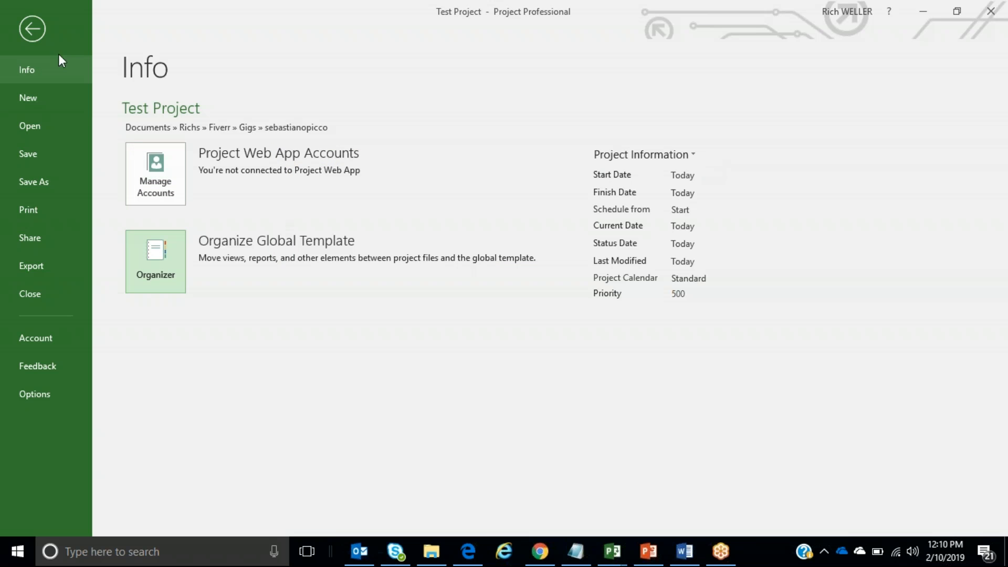
# Step: Return to the Gantt Chart of Test Project and check the list of available views for Activity Report
pyautogui.click(27, 30)
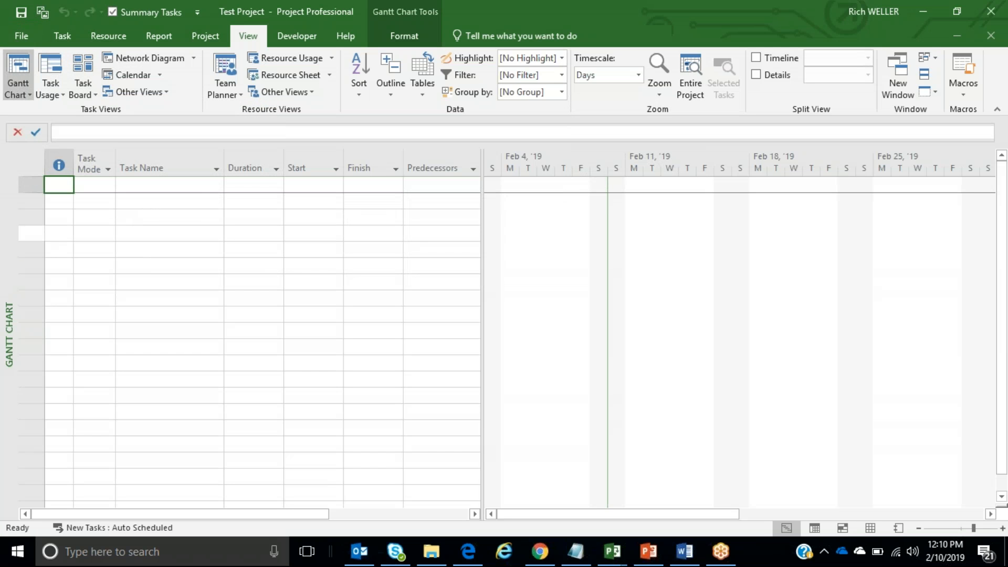
pyautogui.rightClick(9, 251)
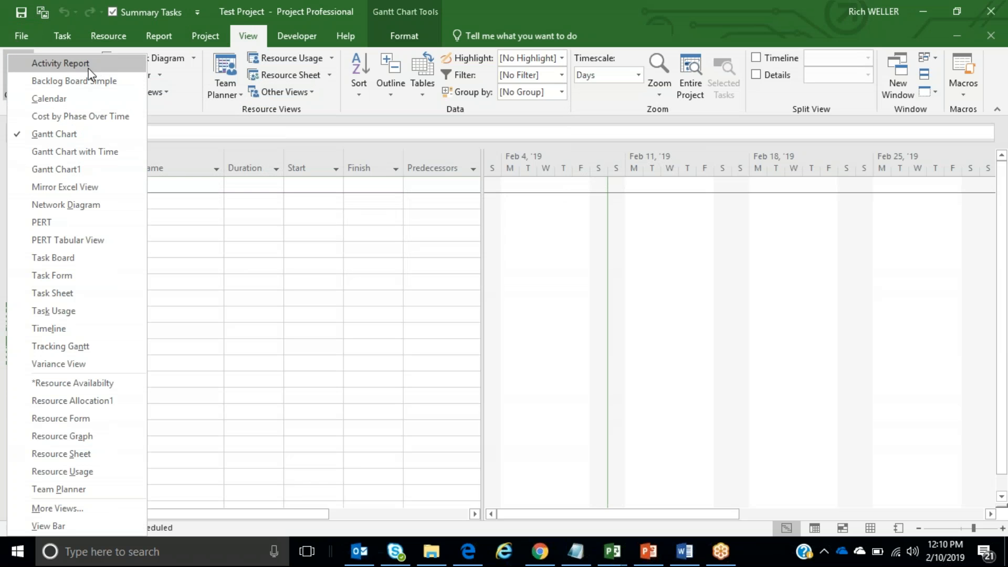
pyautogui.click(202, 245)
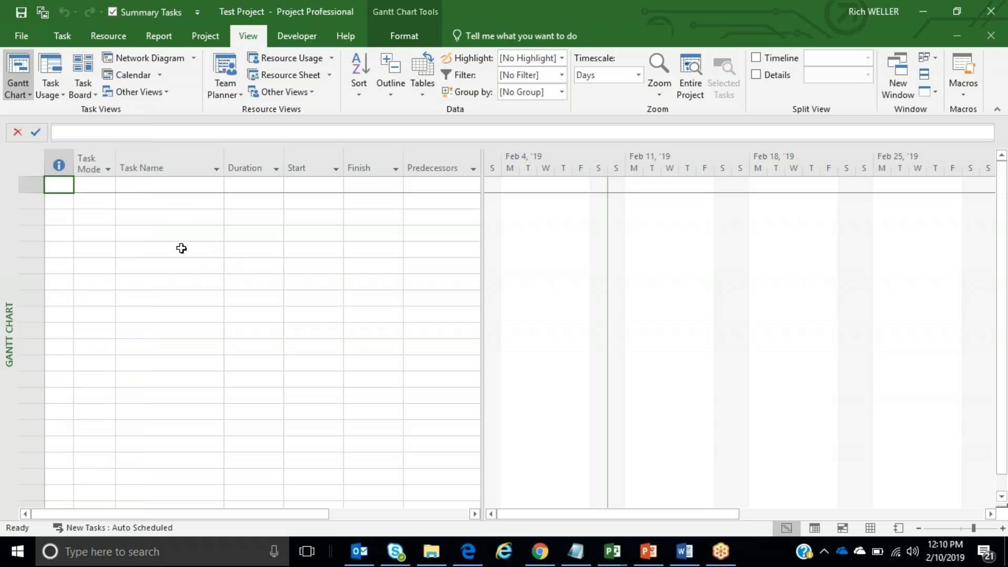
# Step: Switch to the PowerPoint presentation and show the slide titled Activities with Finish Date Yesterday
pyautogui.click(649, 551)
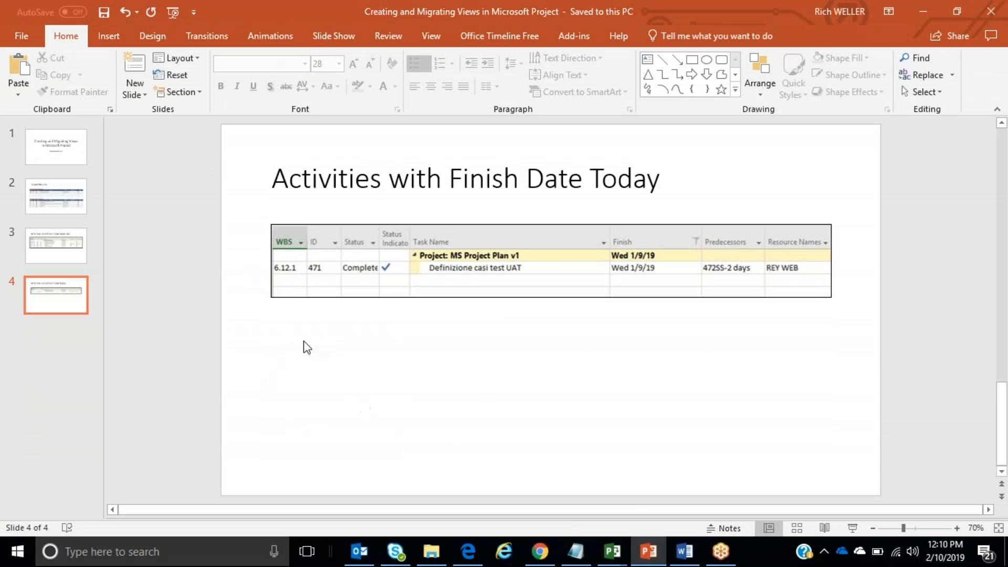
pyautogui.click(69, 232)
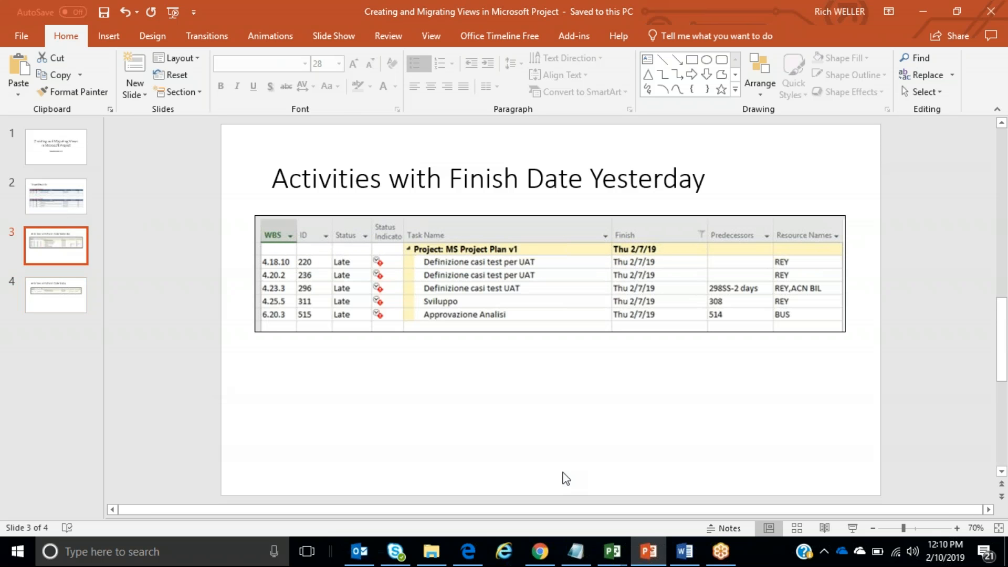